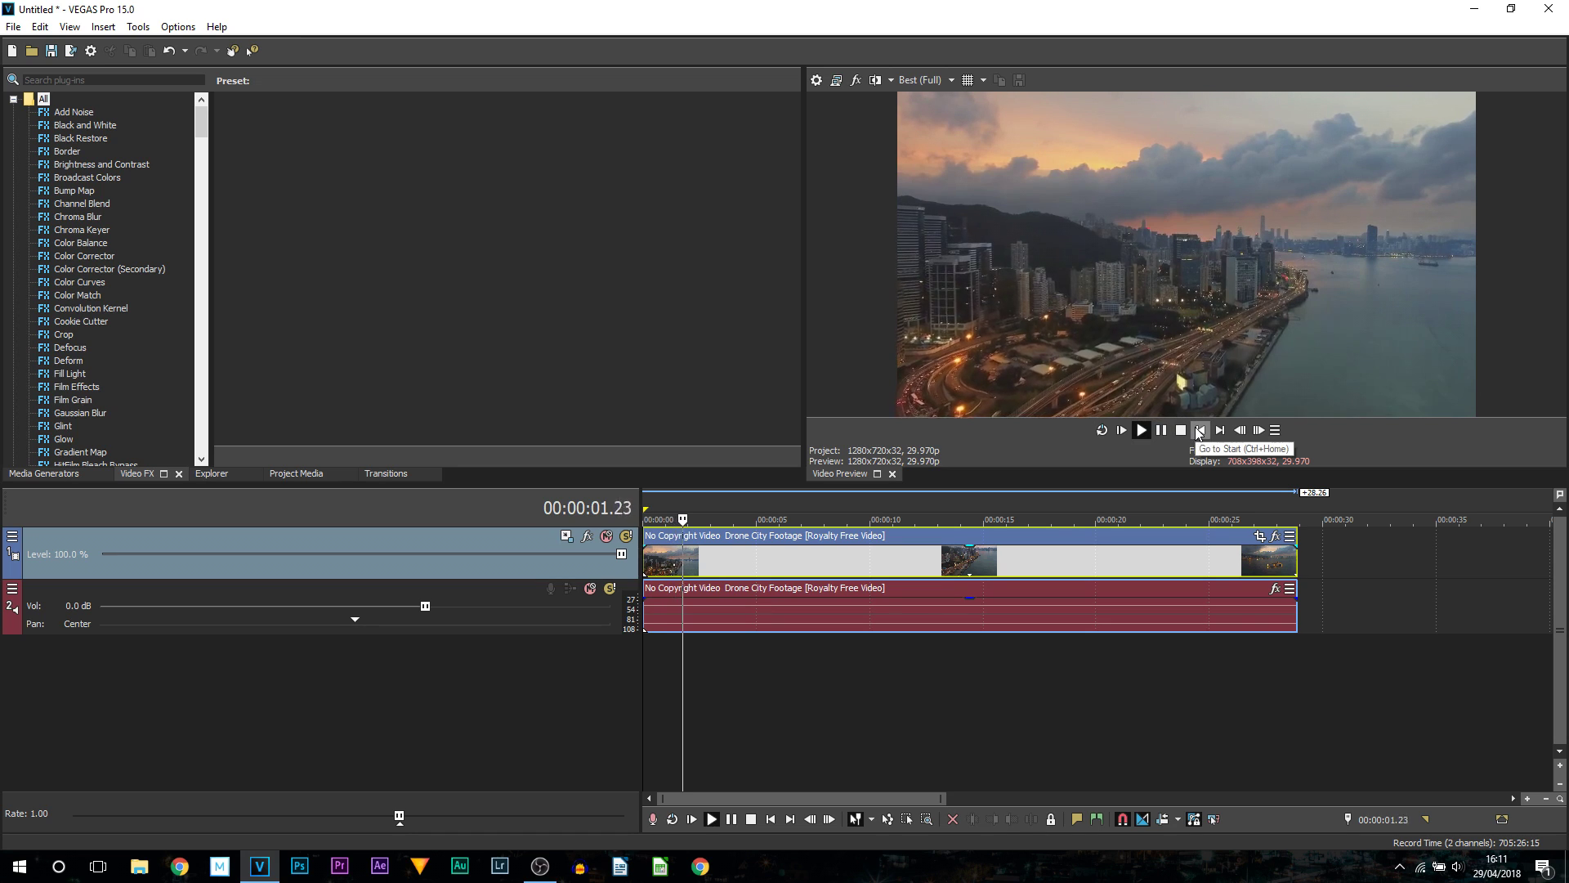
Return the playhead to the start of the timeline, duplicate the drone footage video track and select the lower copy.
left_click(804, 568)
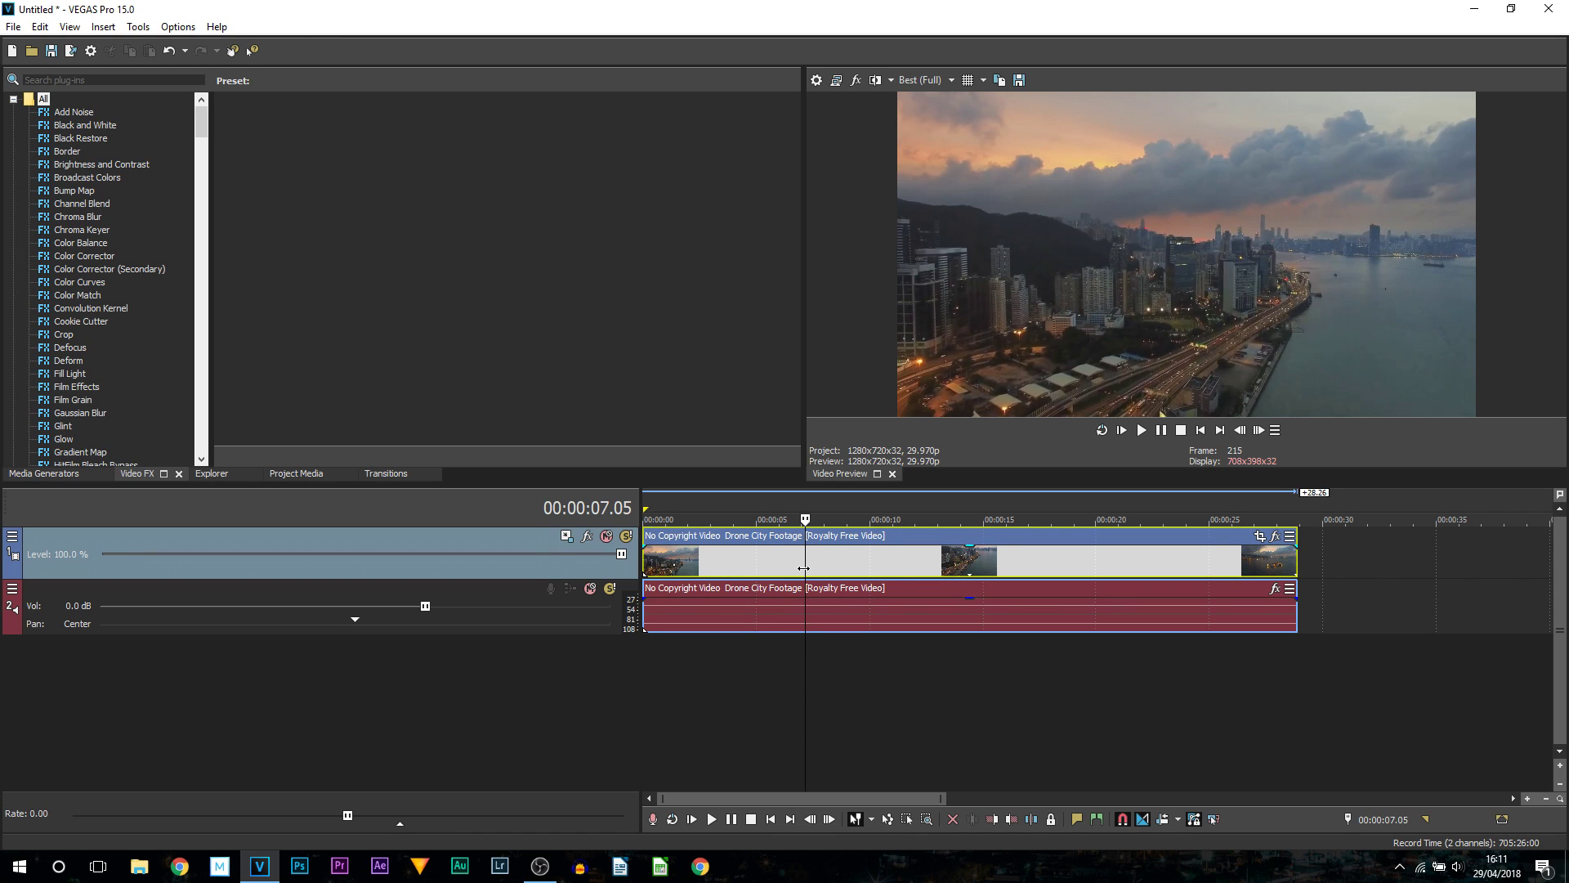
left_click(644, 572)
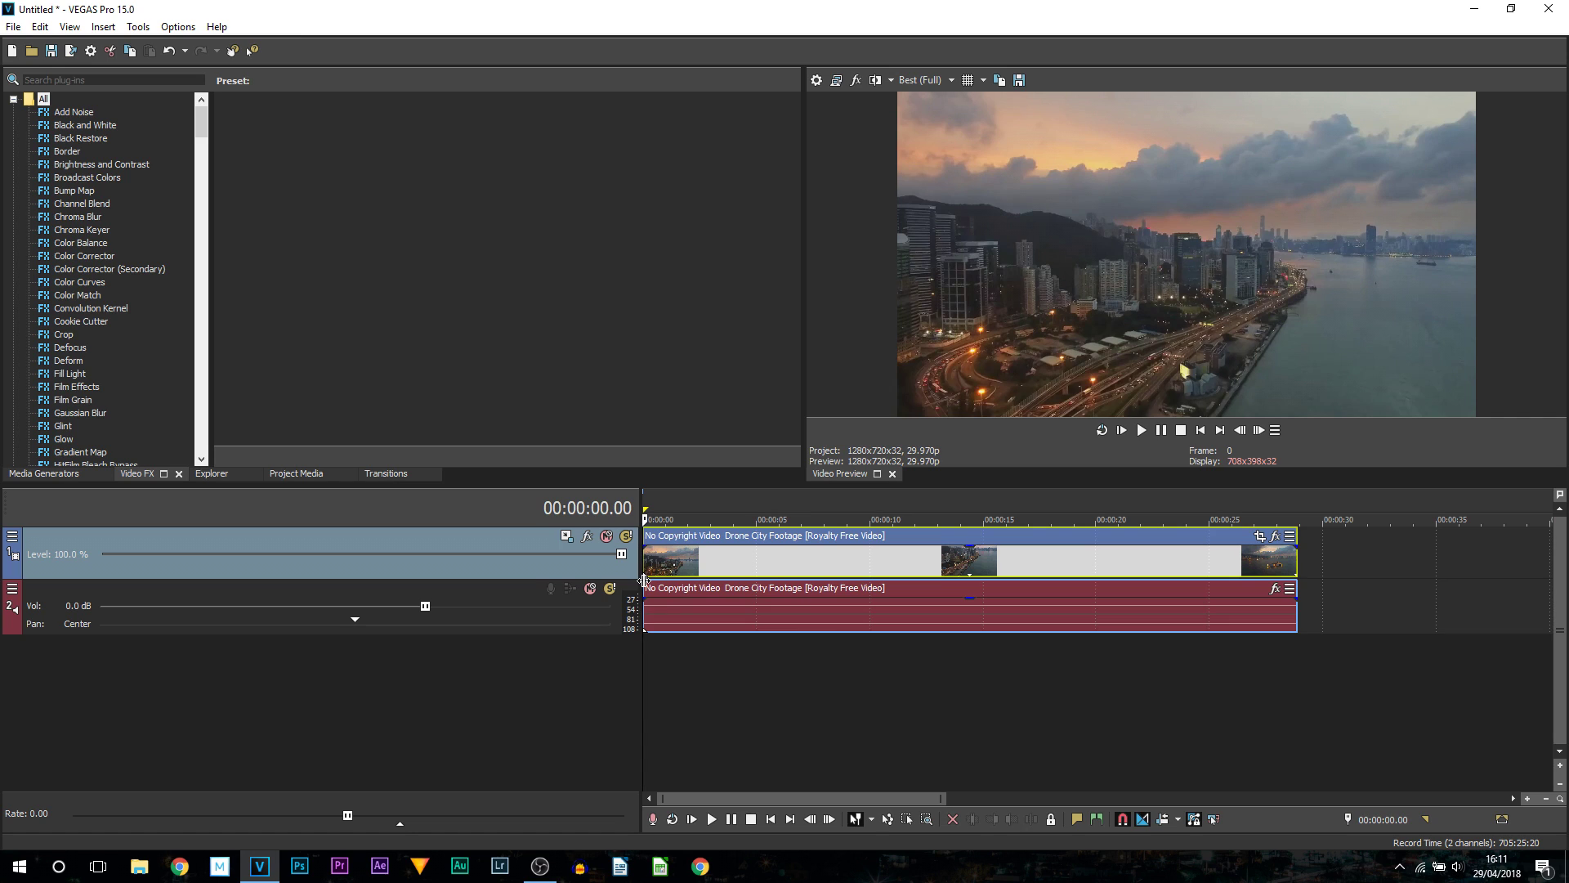
right_click(568, 564)
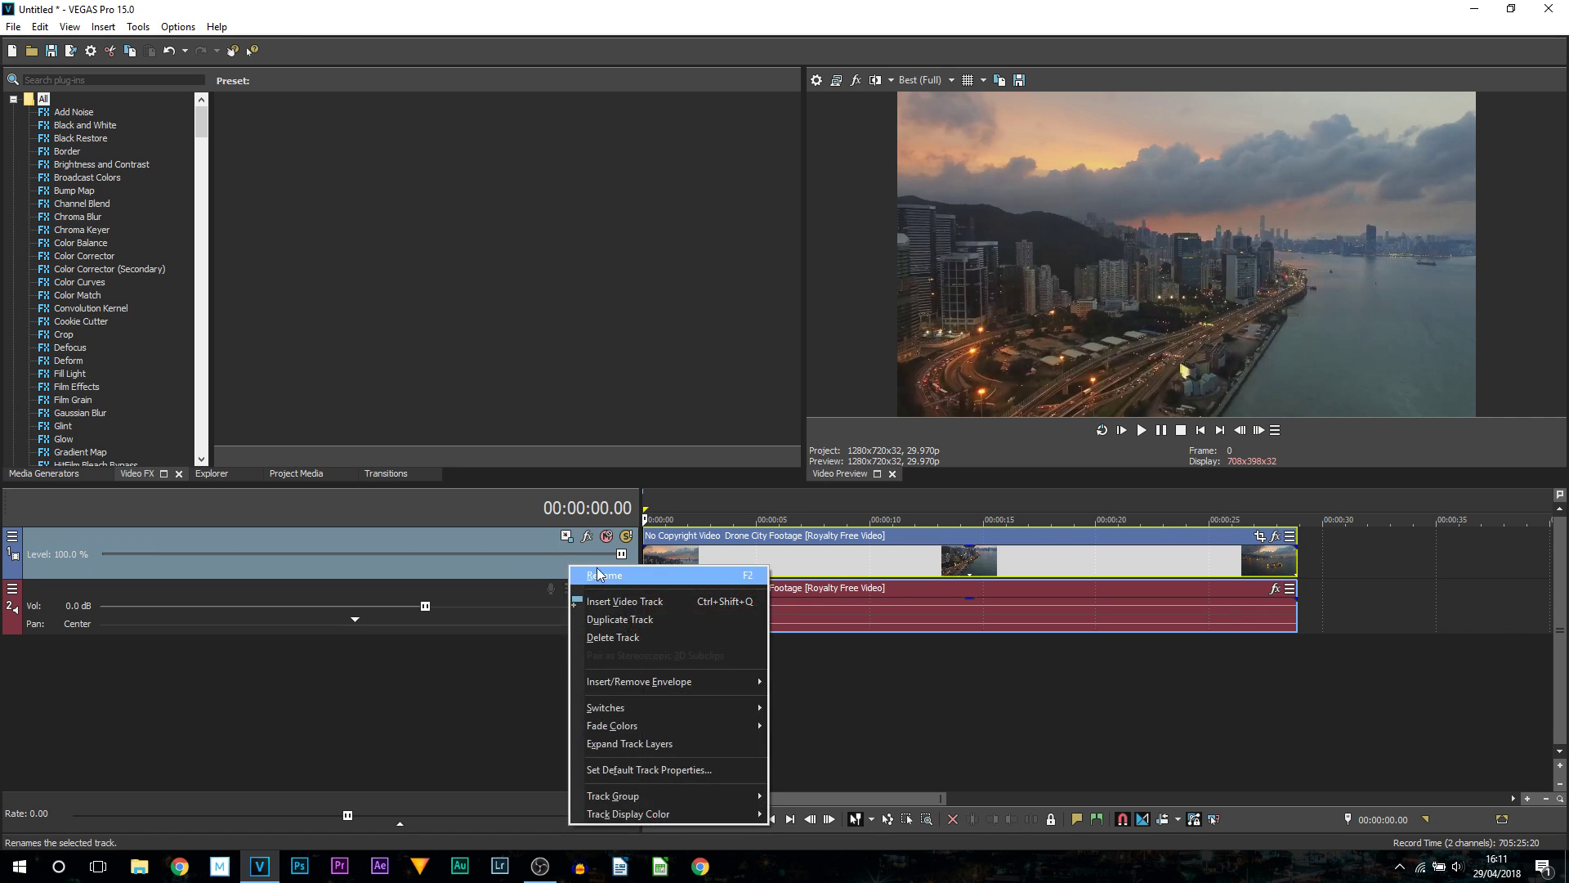
left_click(673, 618)
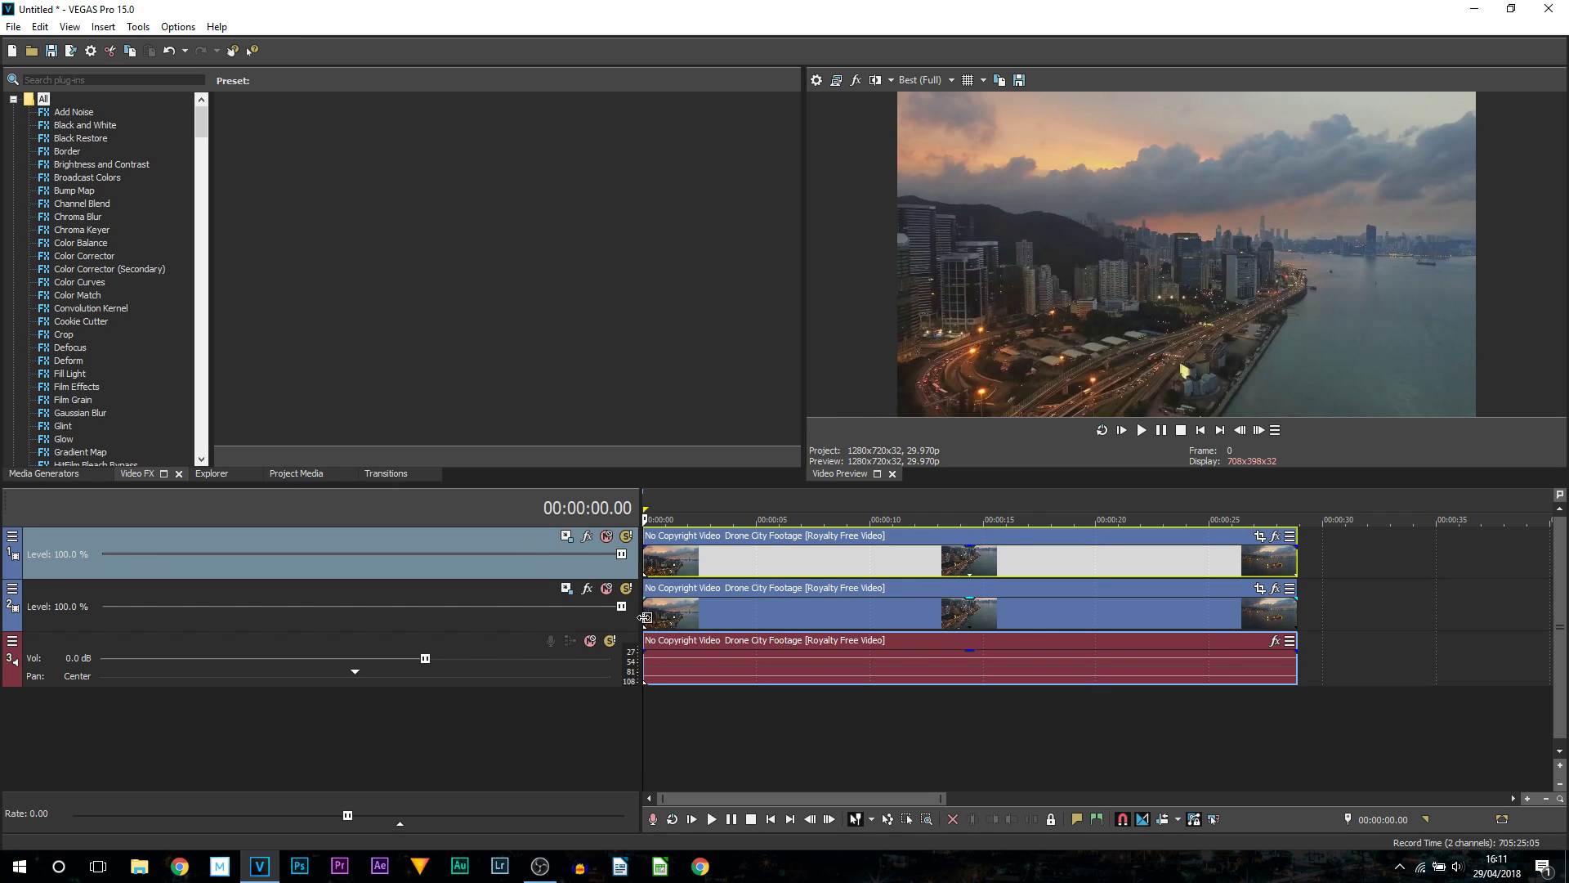
left_click(638, 614)
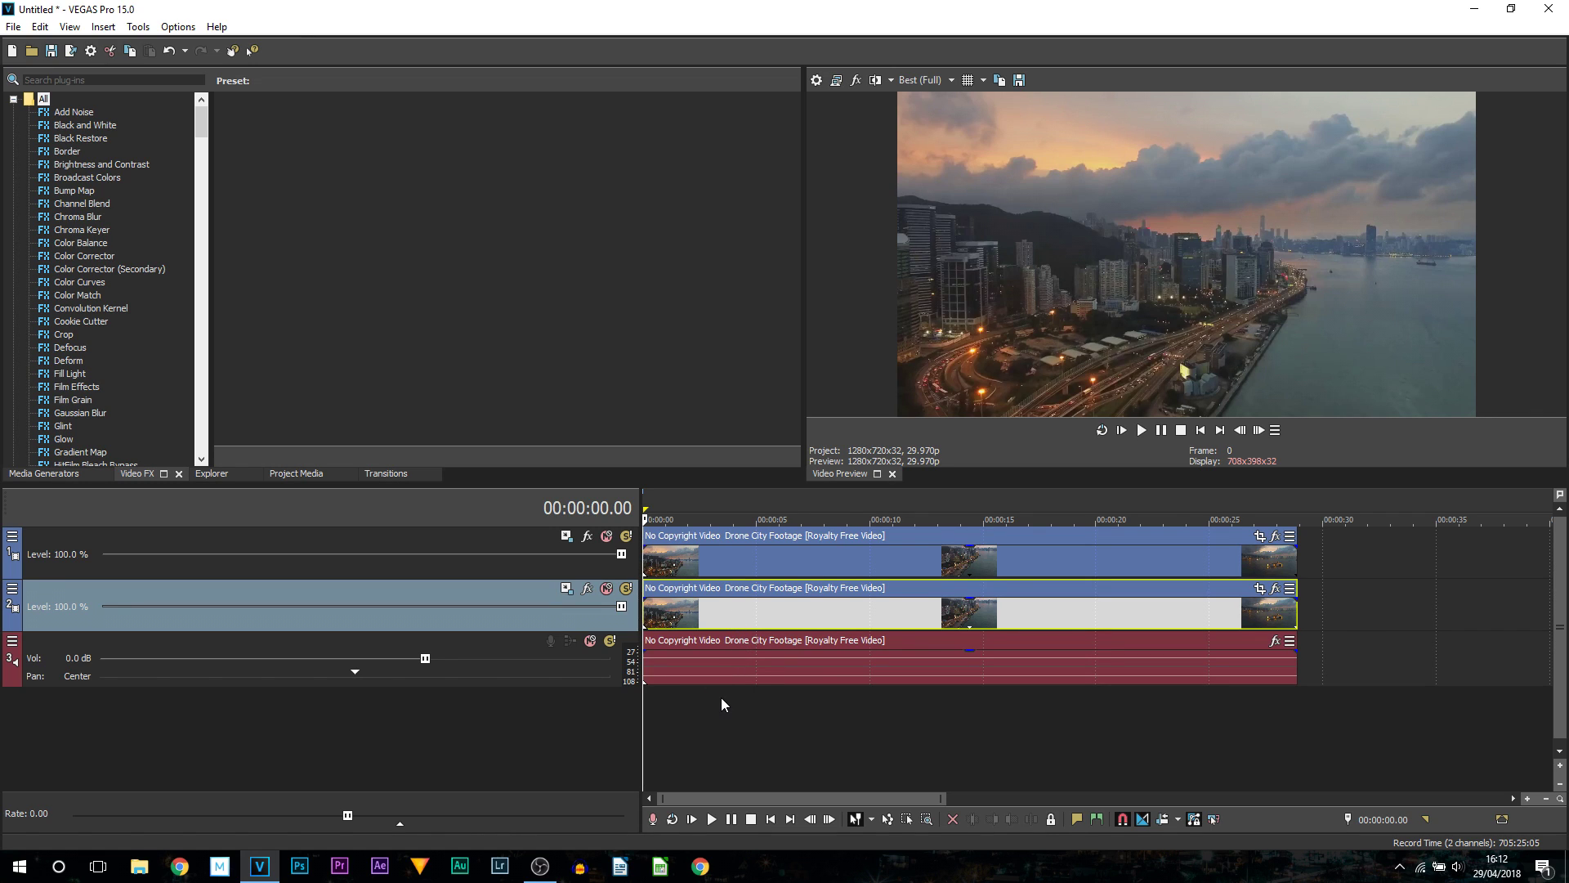
Mute the upper video track and apply the Color Curves Night preset to the clip on the lower video track.
left_click(607, 536)
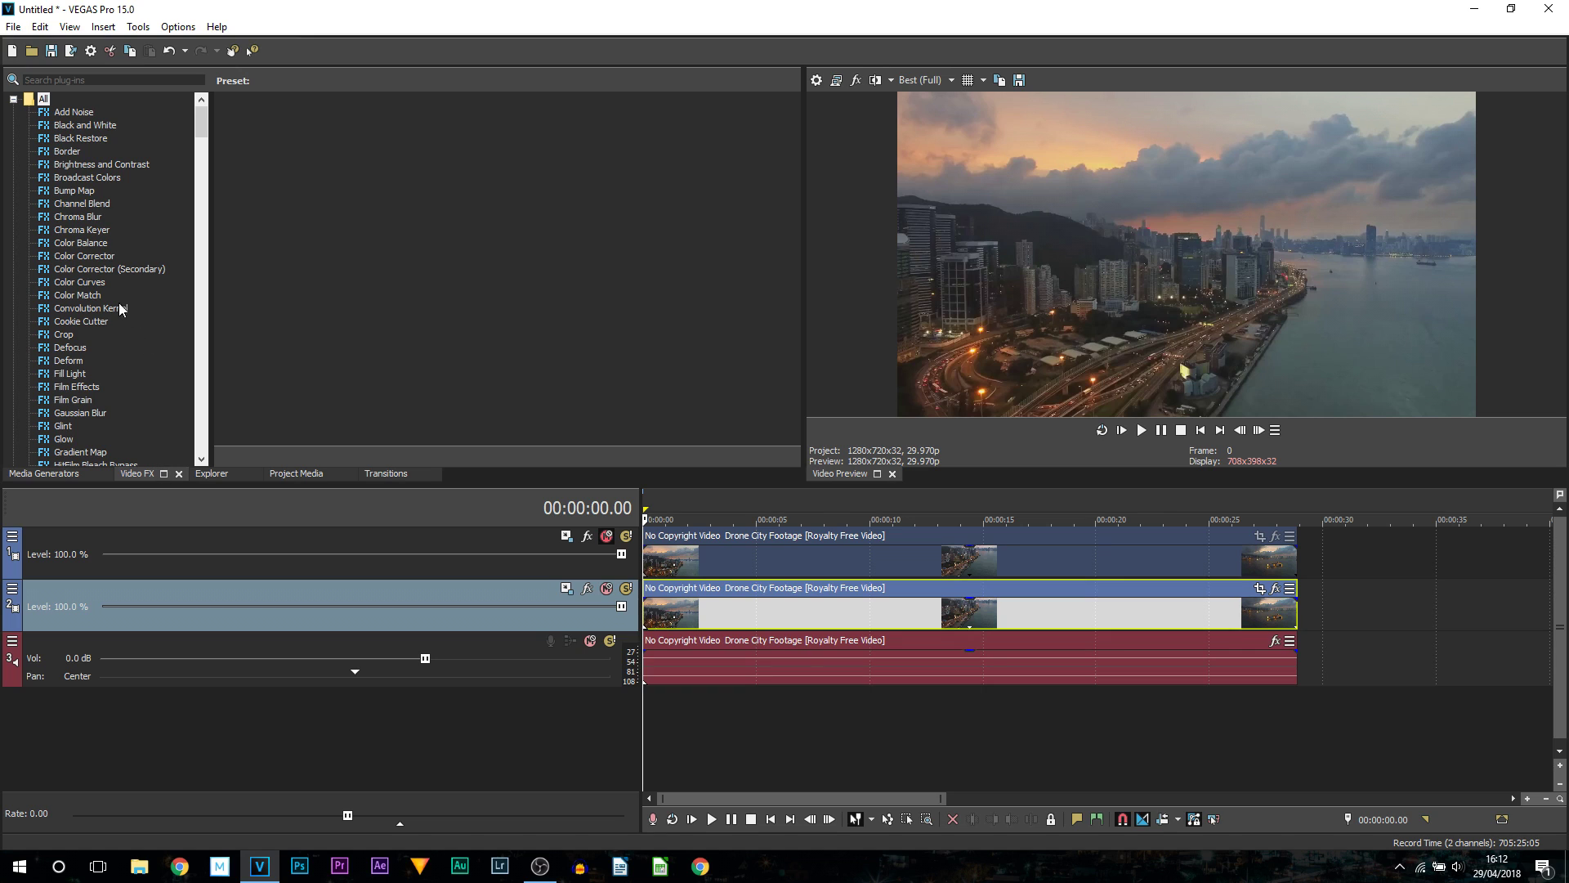
left_click(94, 286)
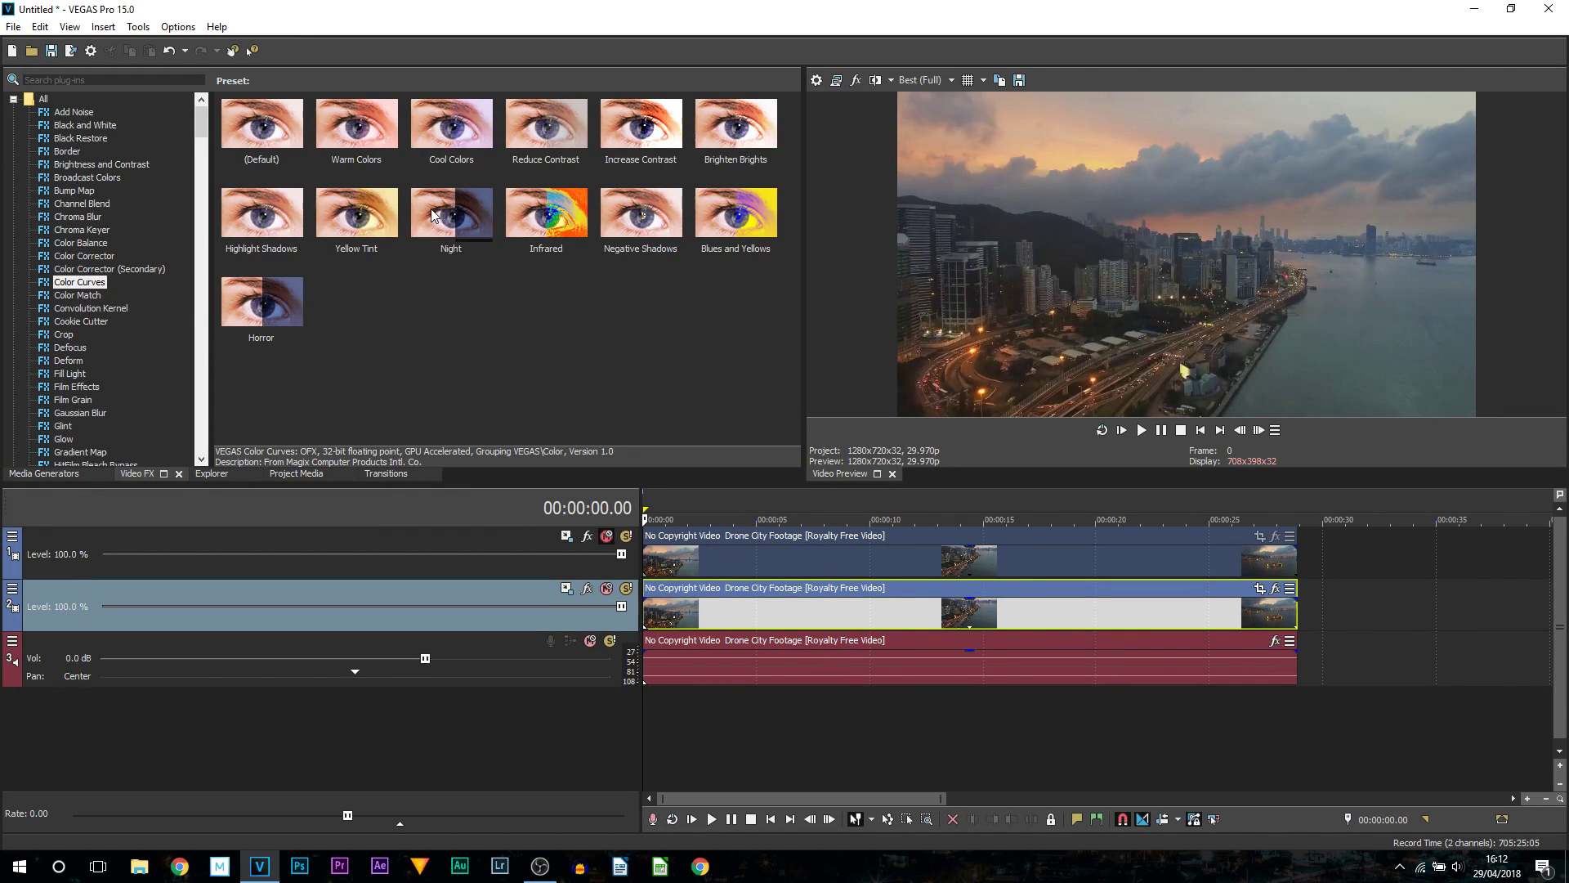
left_click(458, 216)
left_click_drag(463, 229, 698, 614)
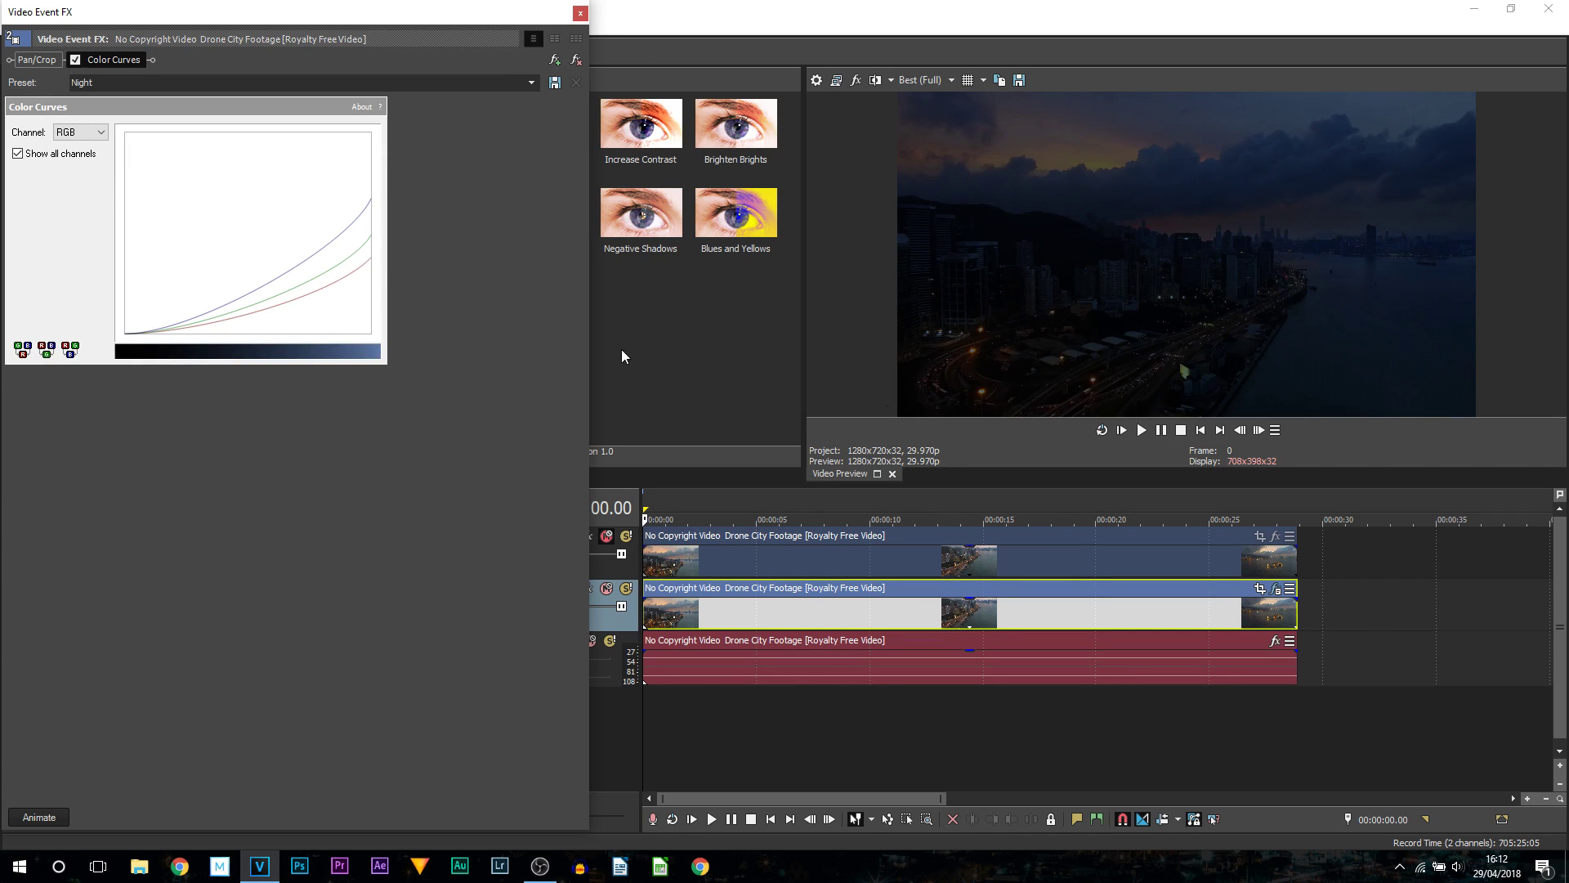
left_click(320, 270)
left_click(372, 199)
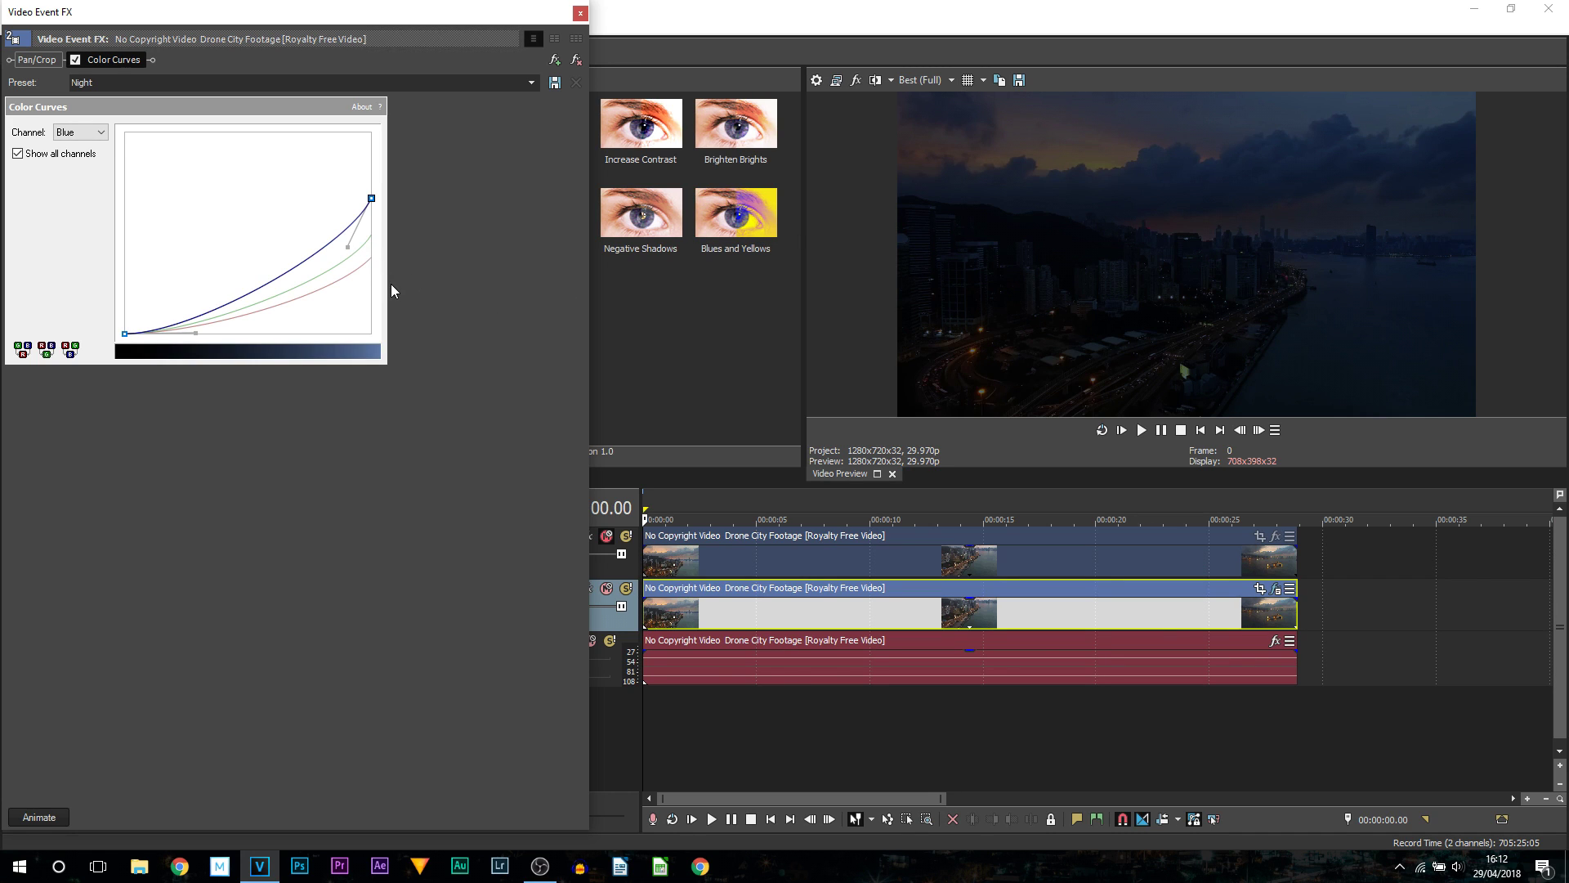
left_click(580, 14)
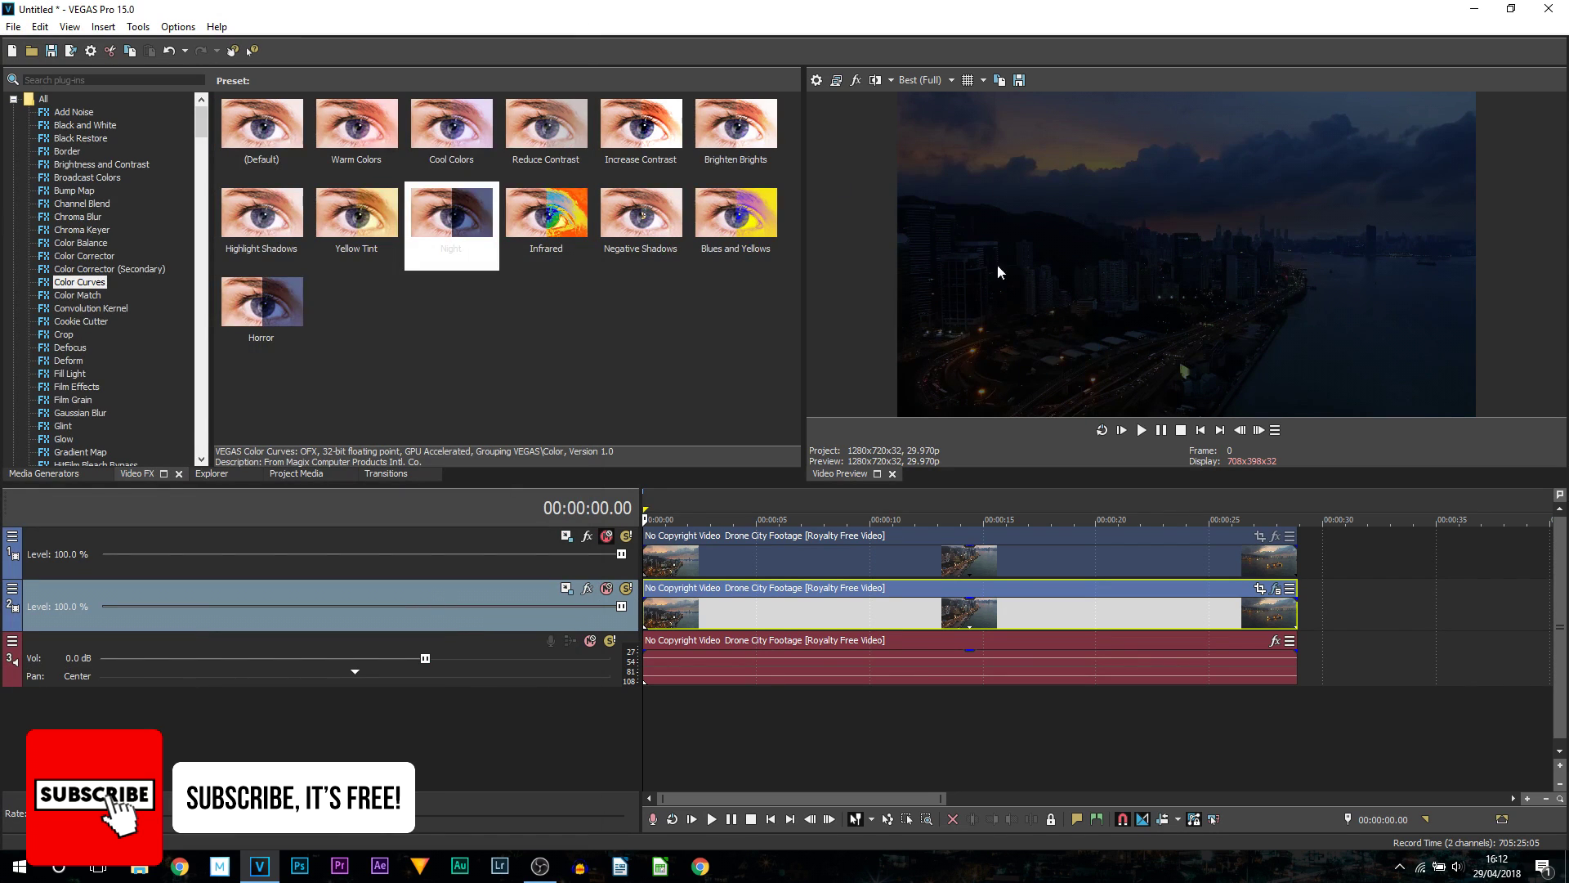
Unmute the upper video track and draw a small oval mask over the highway in its clip's Pan/Crop settings.
left_click(605, 536)
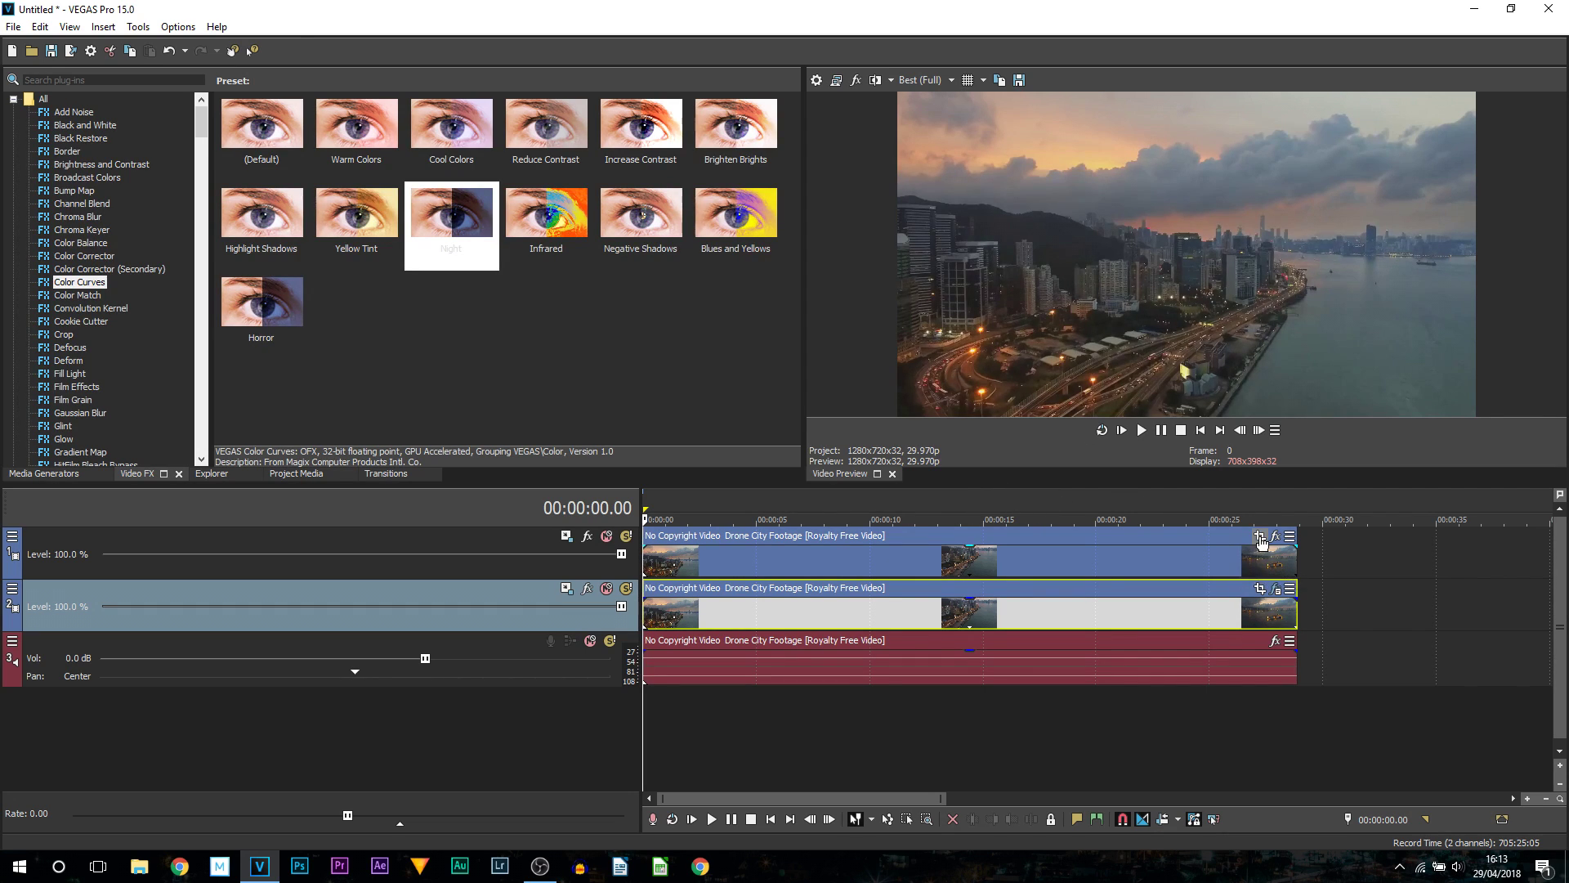
left_click(1261, 541)
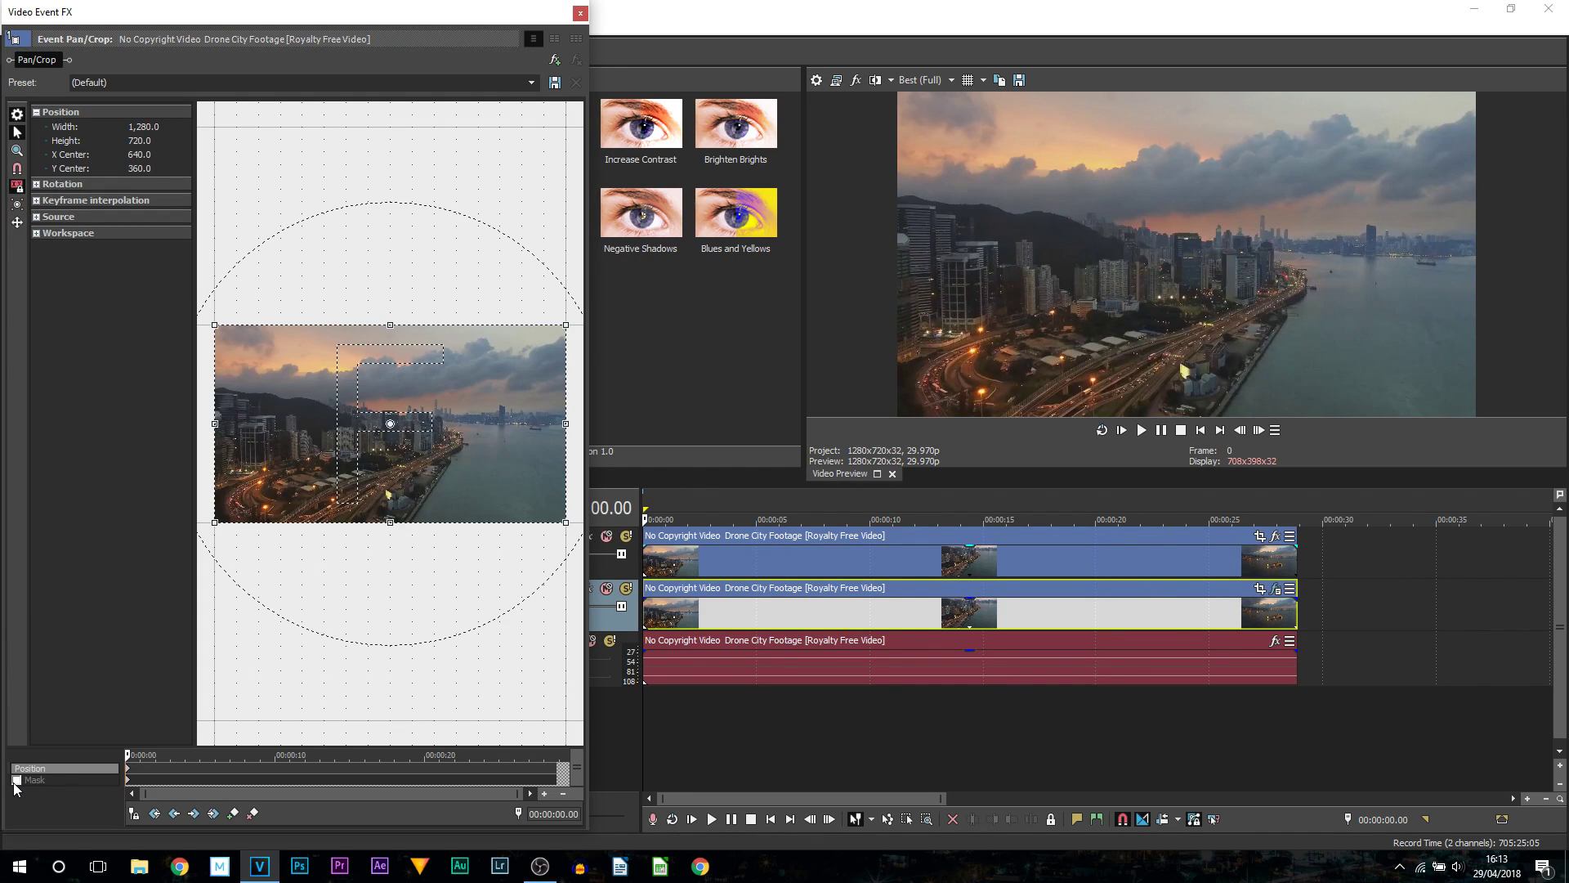
left_click(16, 781)
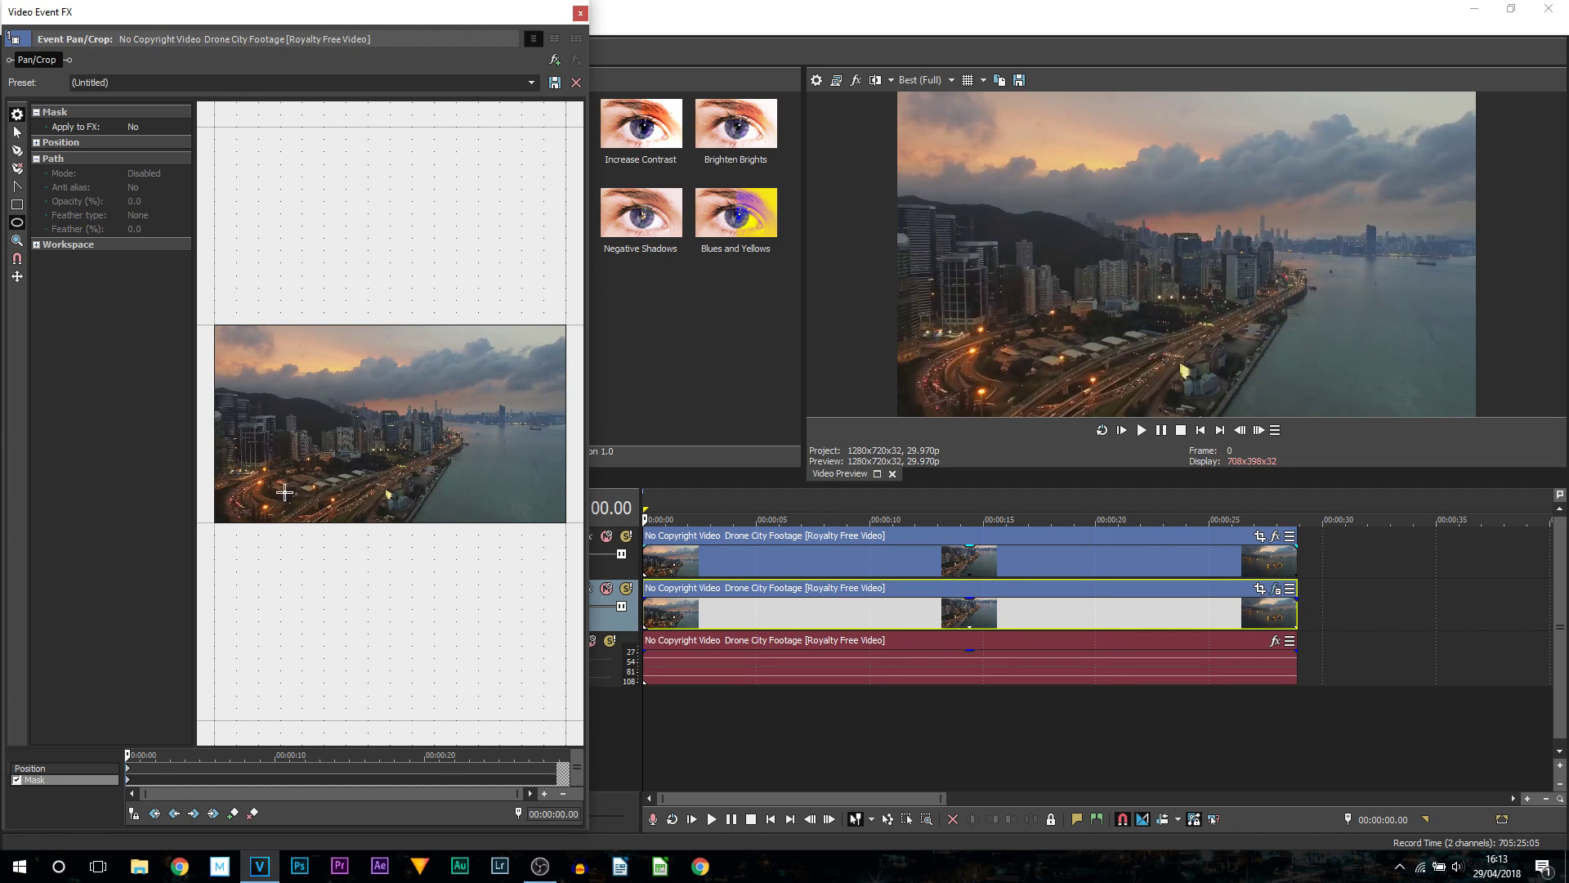
scroll(302, 501, "up", 2)
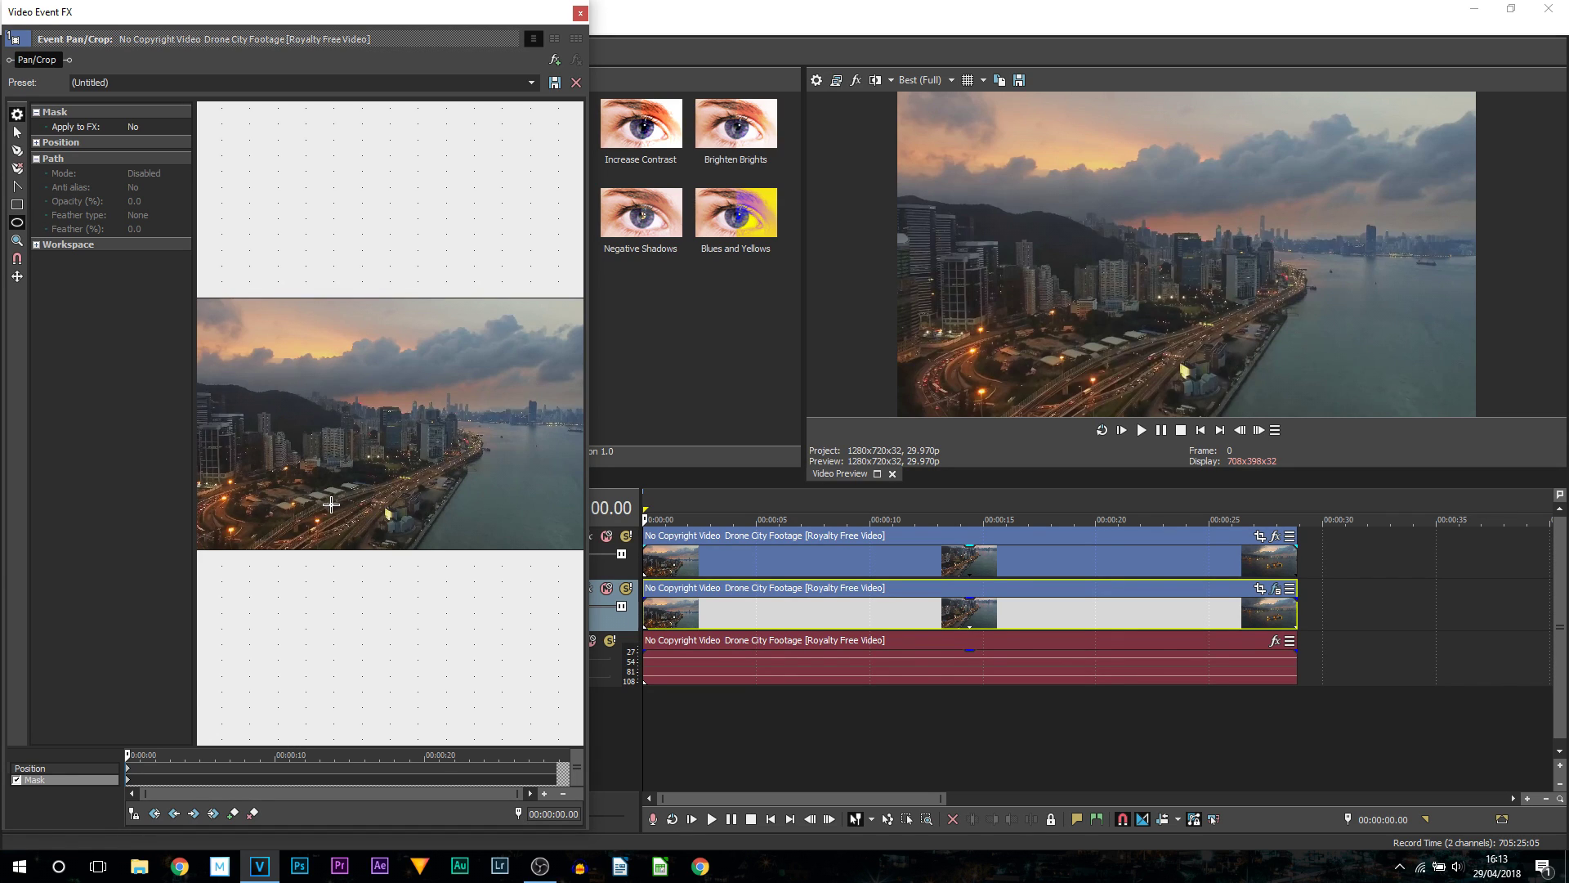
left_click_drag(325, 503, 337, 405)
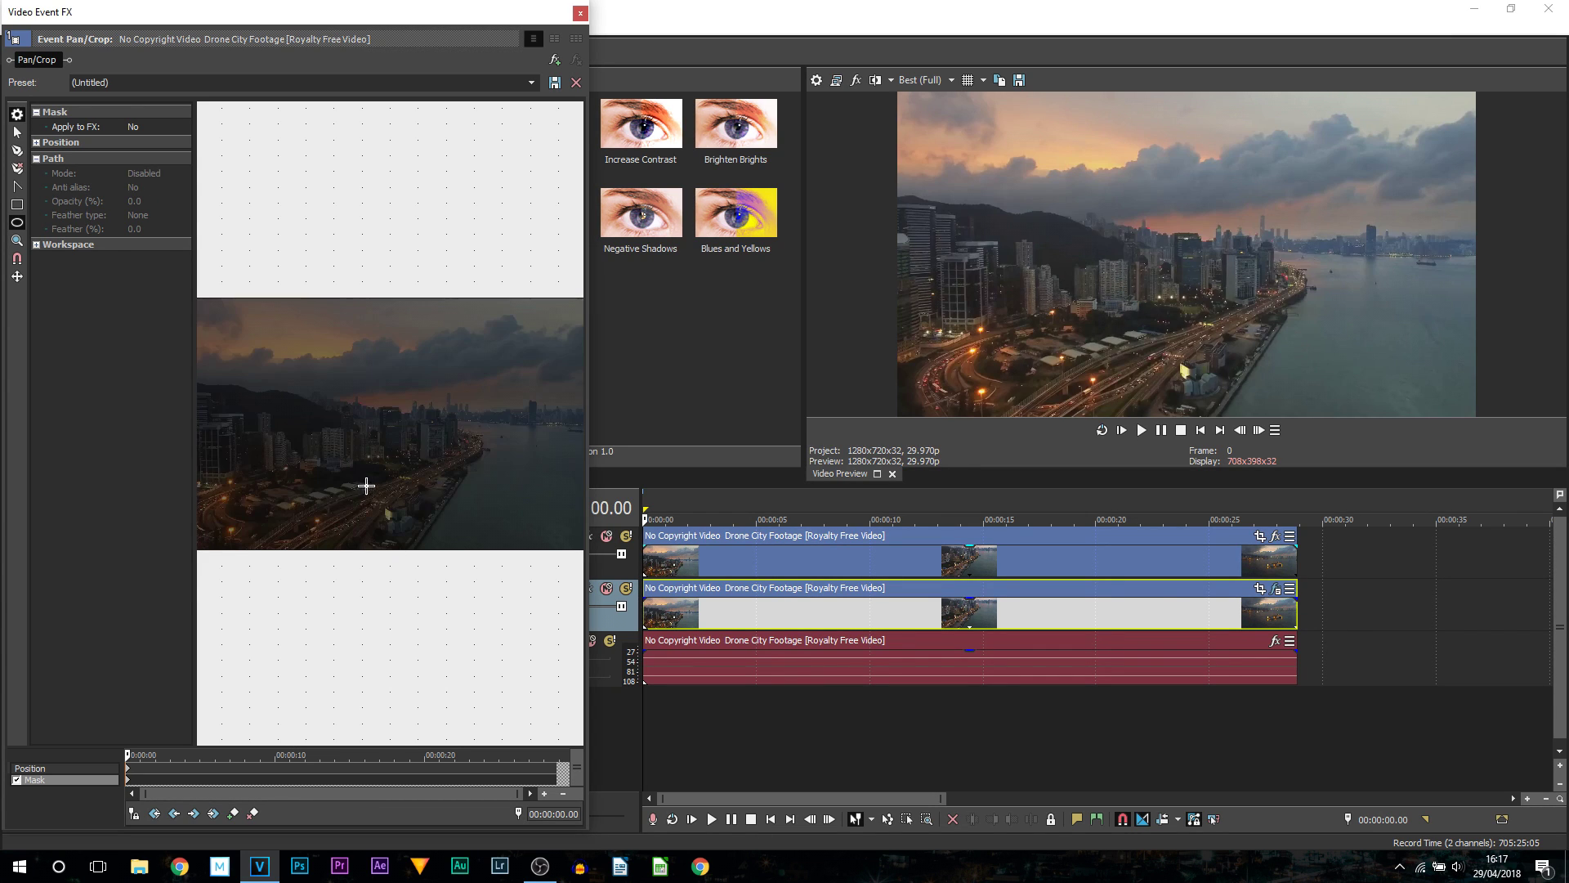
mouse_move(366, 486)
left_mouse_down()
mouse_move(406, 508)
mouse_move(382, 504)
left_mouse_up()
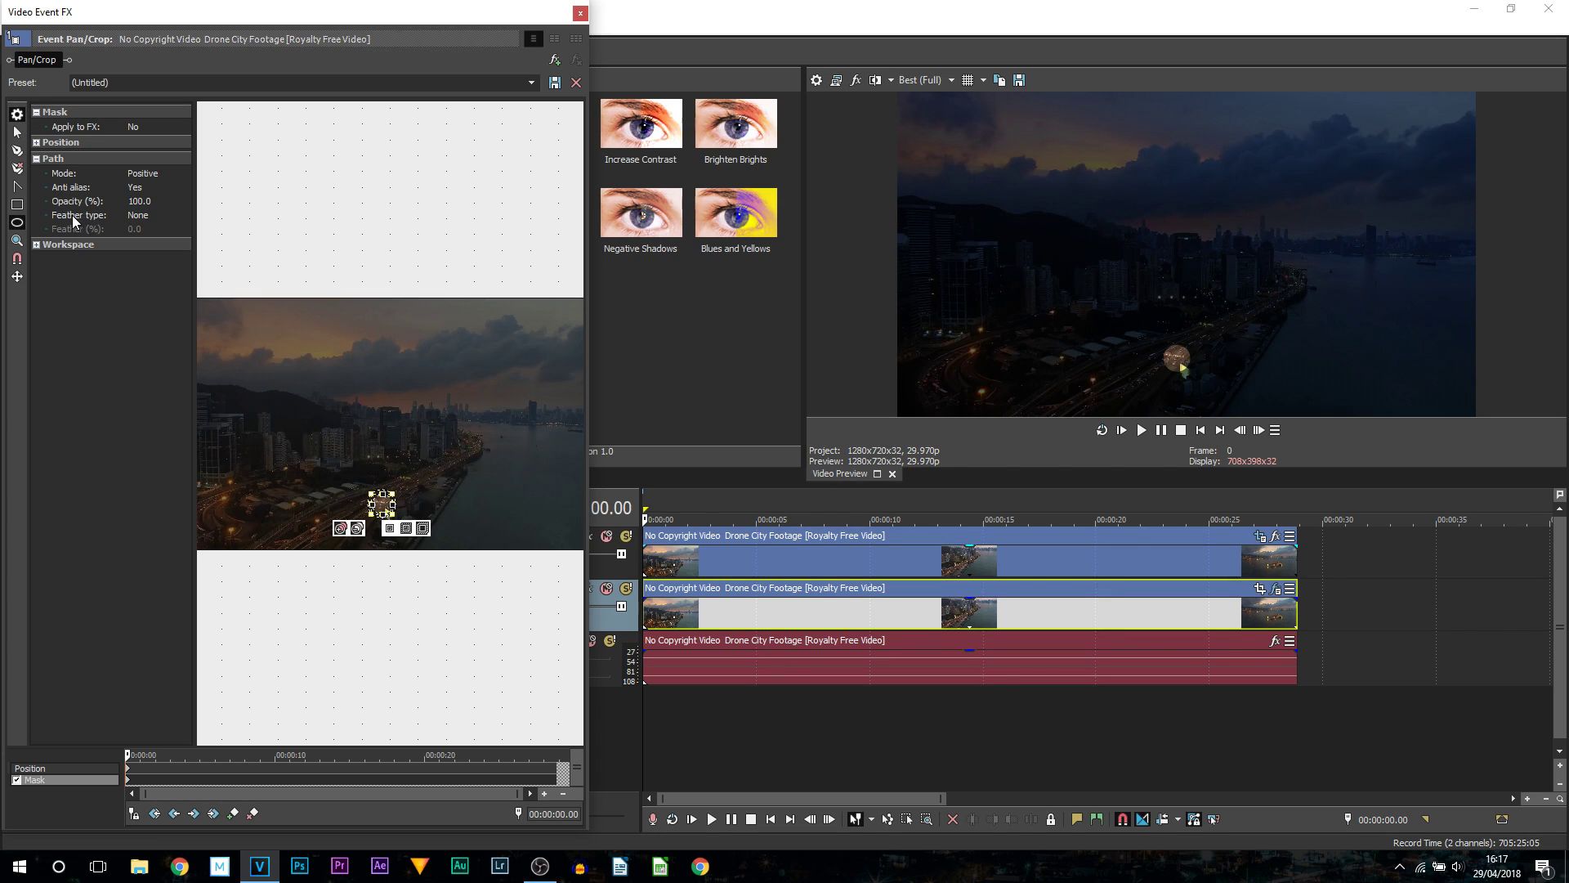
Set the oval mask's feather type to Both and its feather amount to 2.4%.
left_click(149, 216)
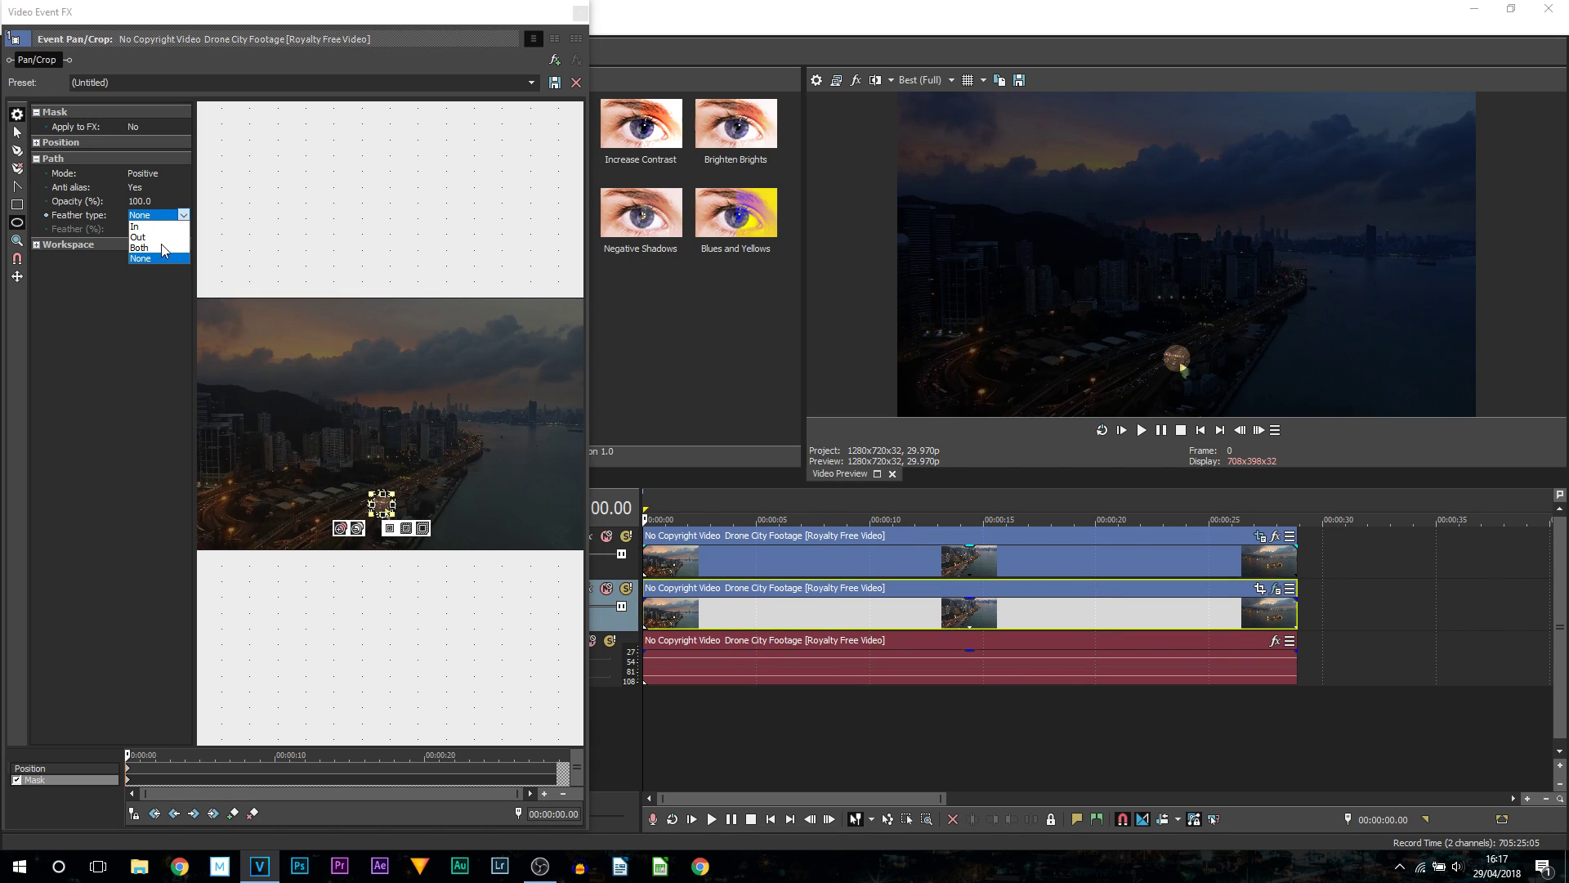
left_click(158, 248)
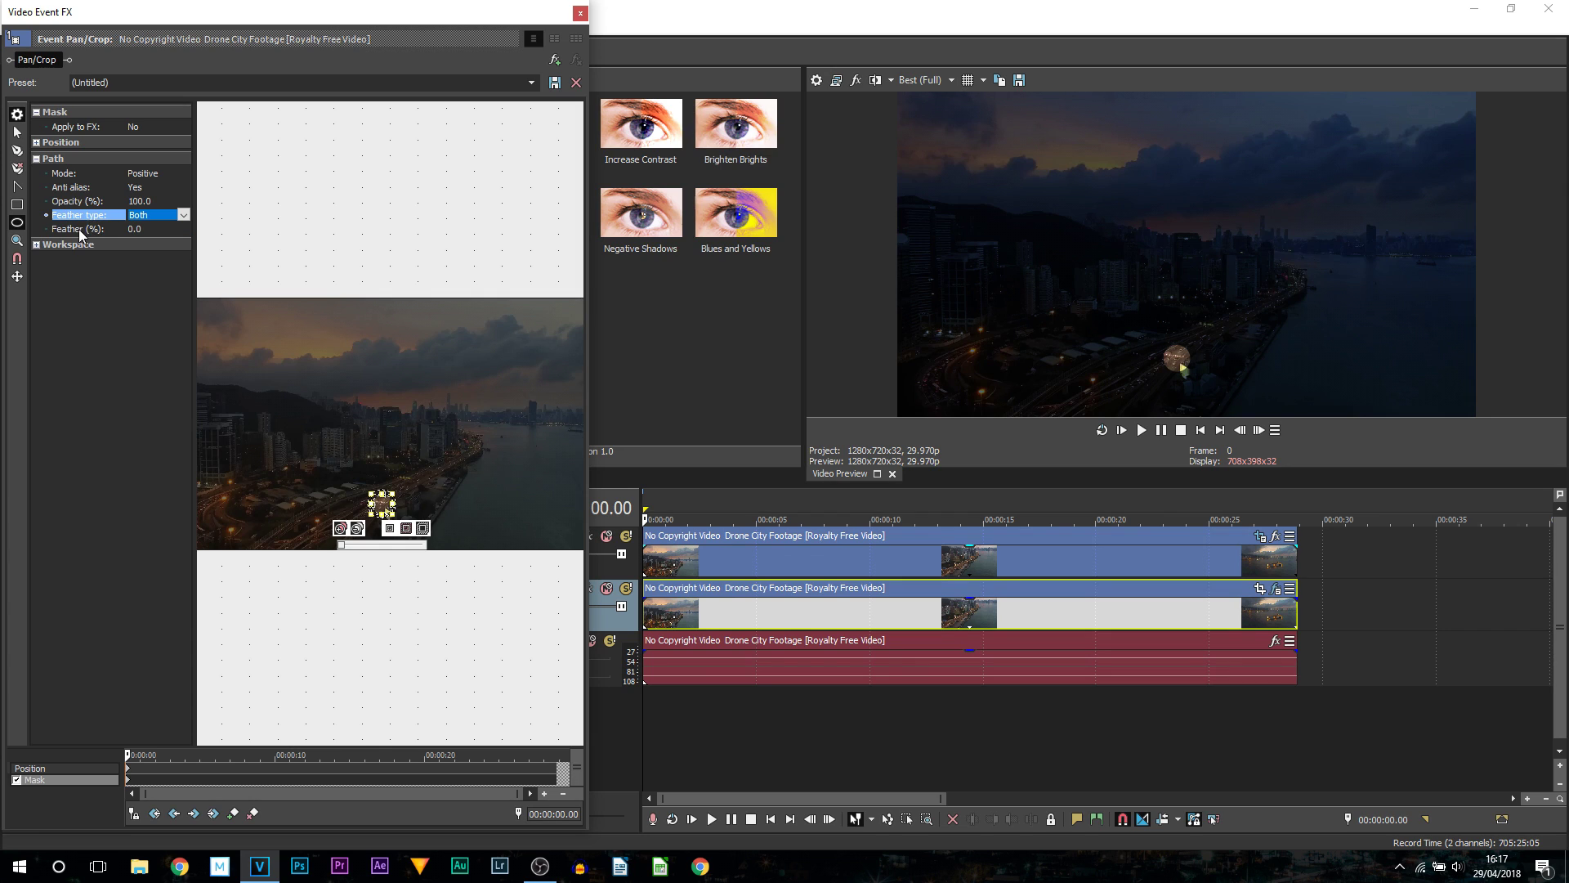
left_click(79, 228)
left_click(184, 229)
left_click_drag(134, 241, 140, 243)
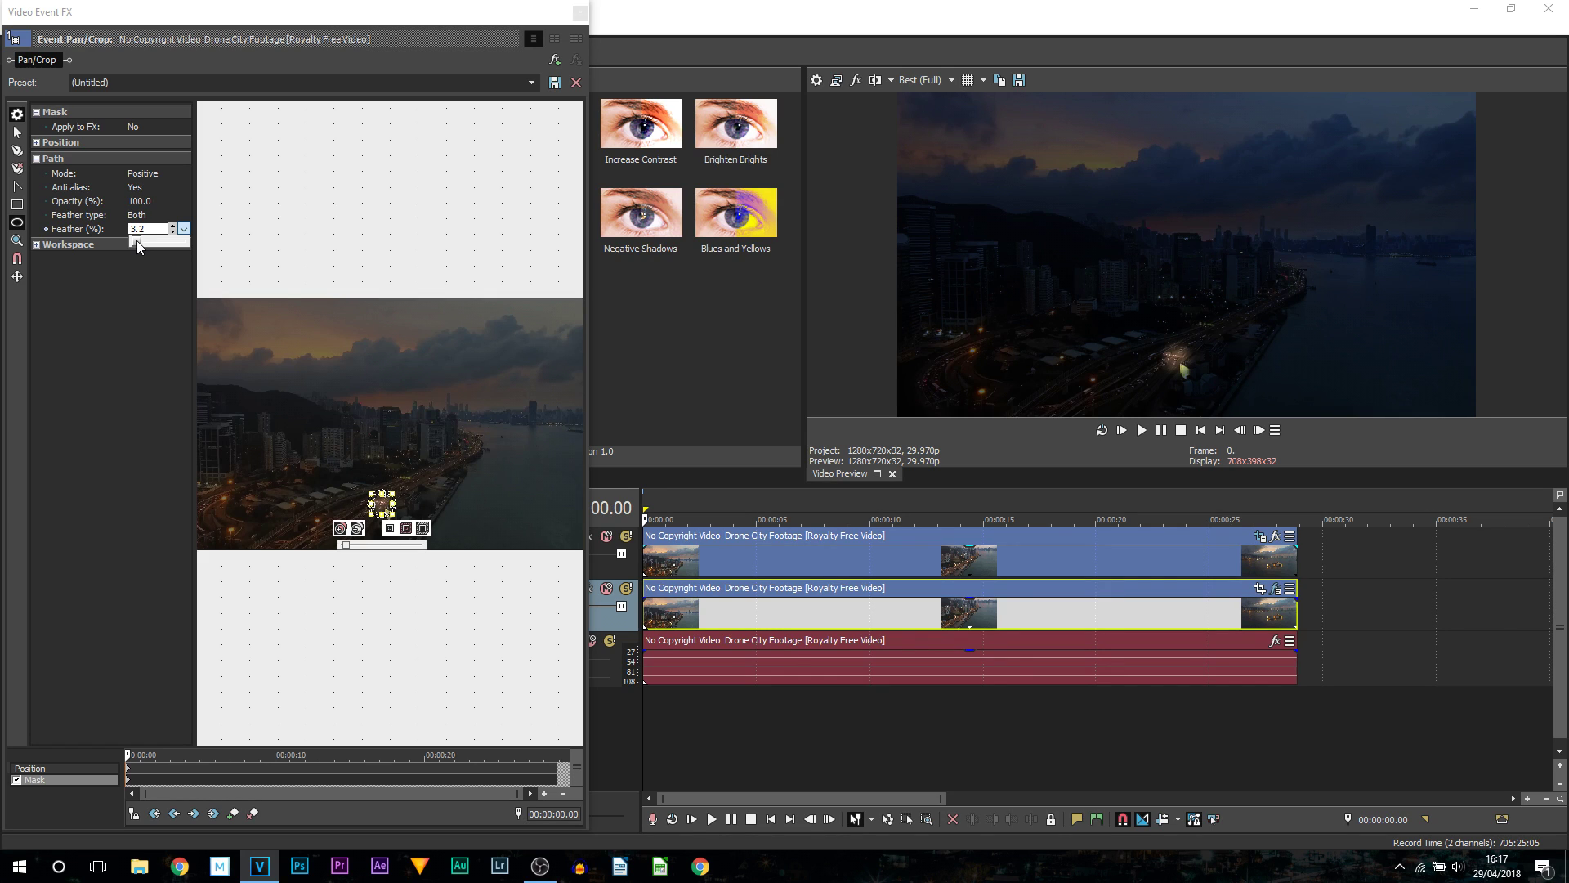
left_click_drag(137, 241, 136, 241)
Turn on cursor syncing with the timeline and select the entire oval mask path for editing.
left_click(17, 133)
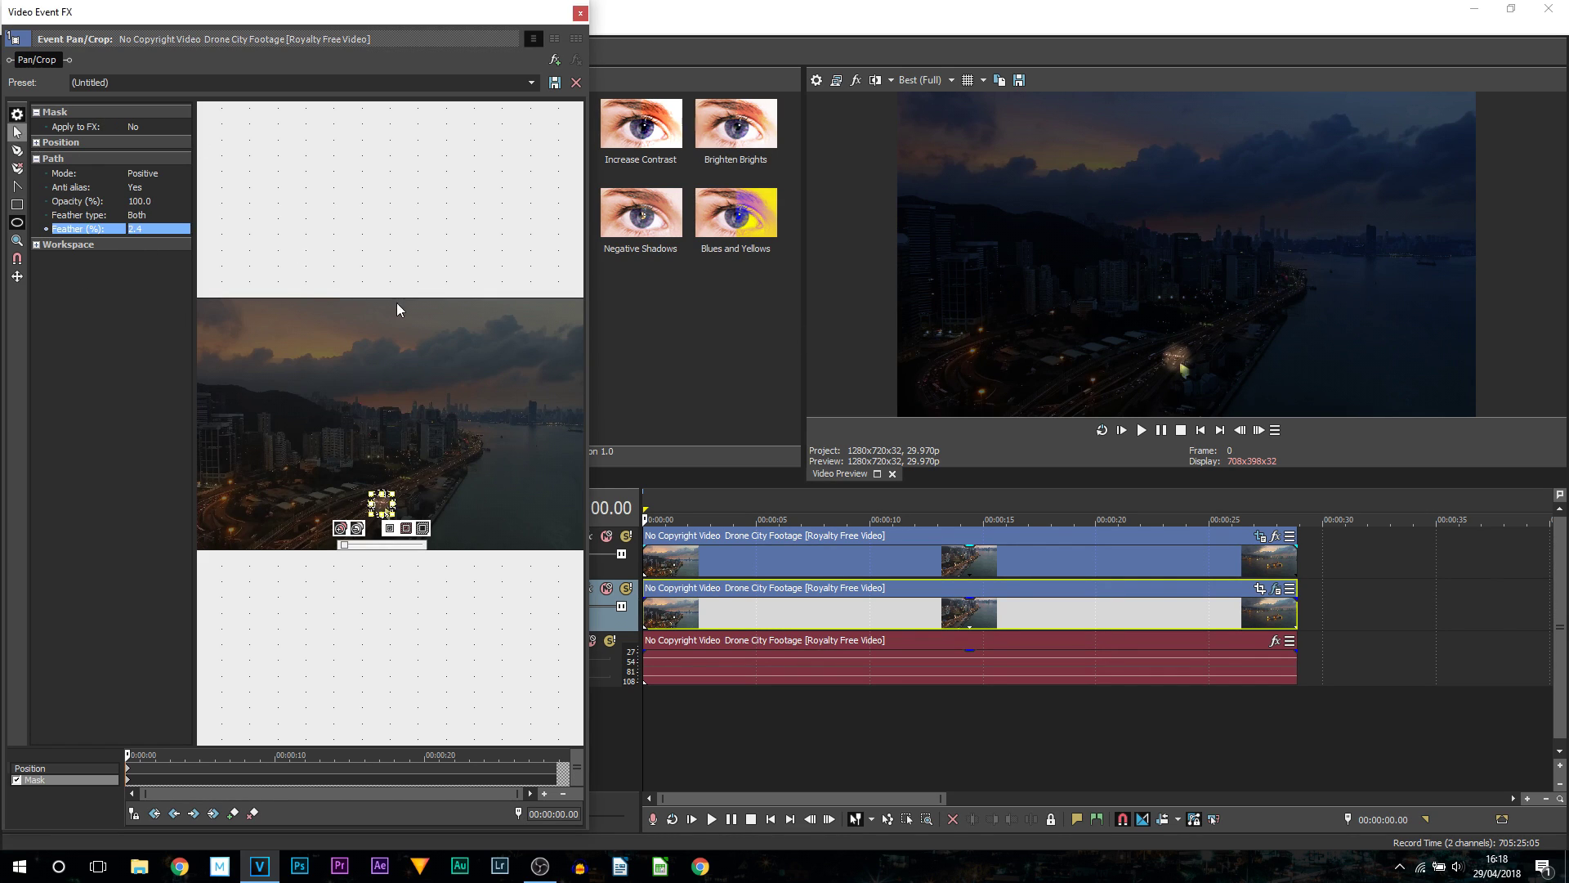
left_click(409, 458)
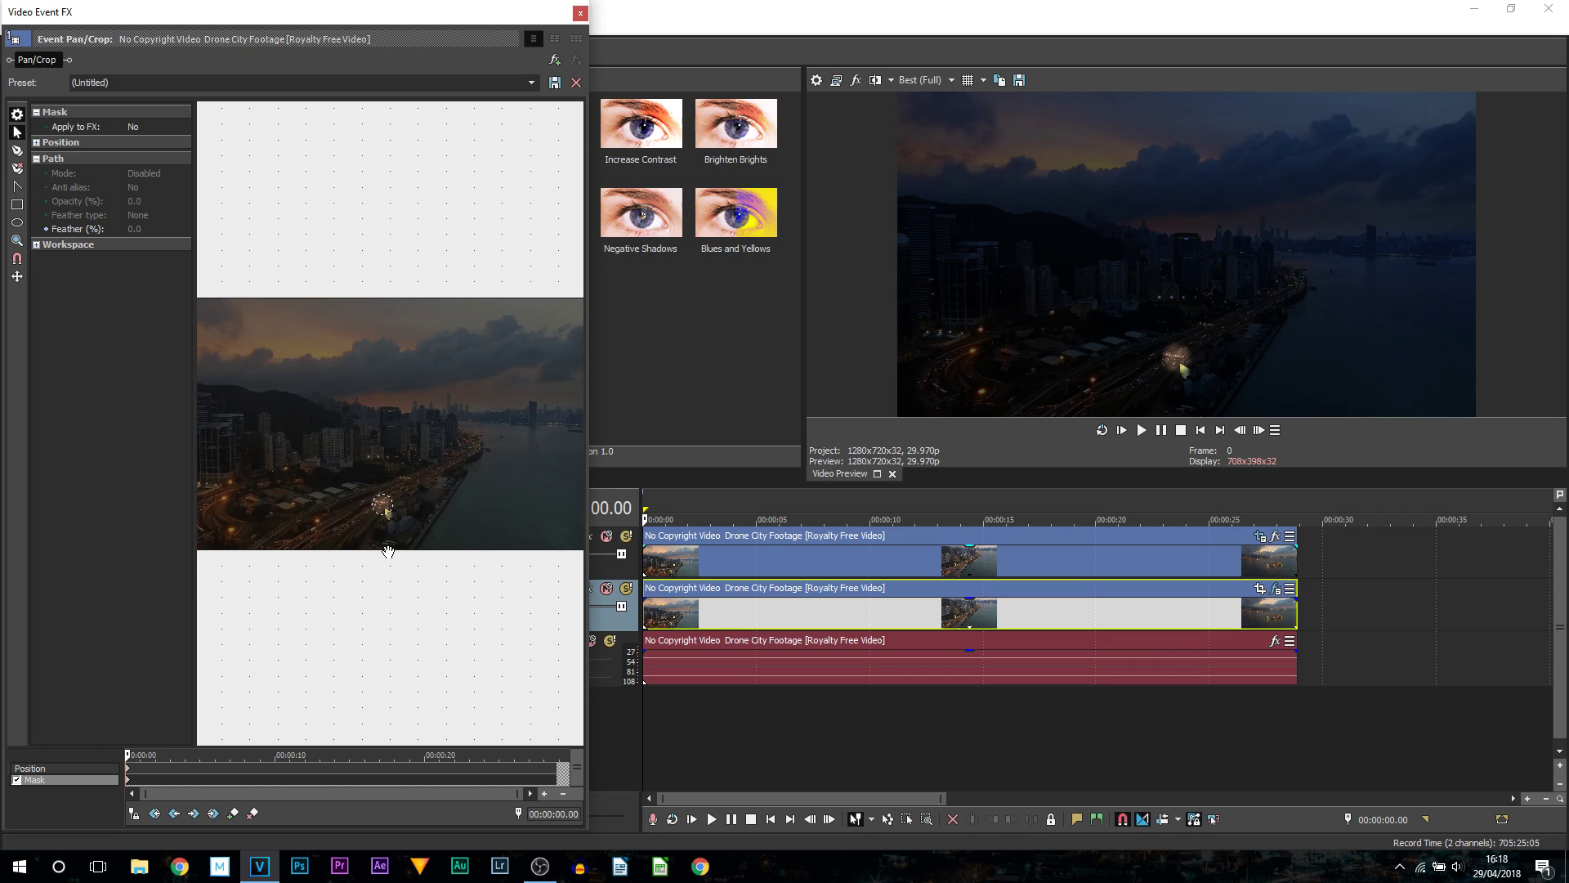
left_click(133, 816)
left_click(386, 506)
right_click(391, 506)
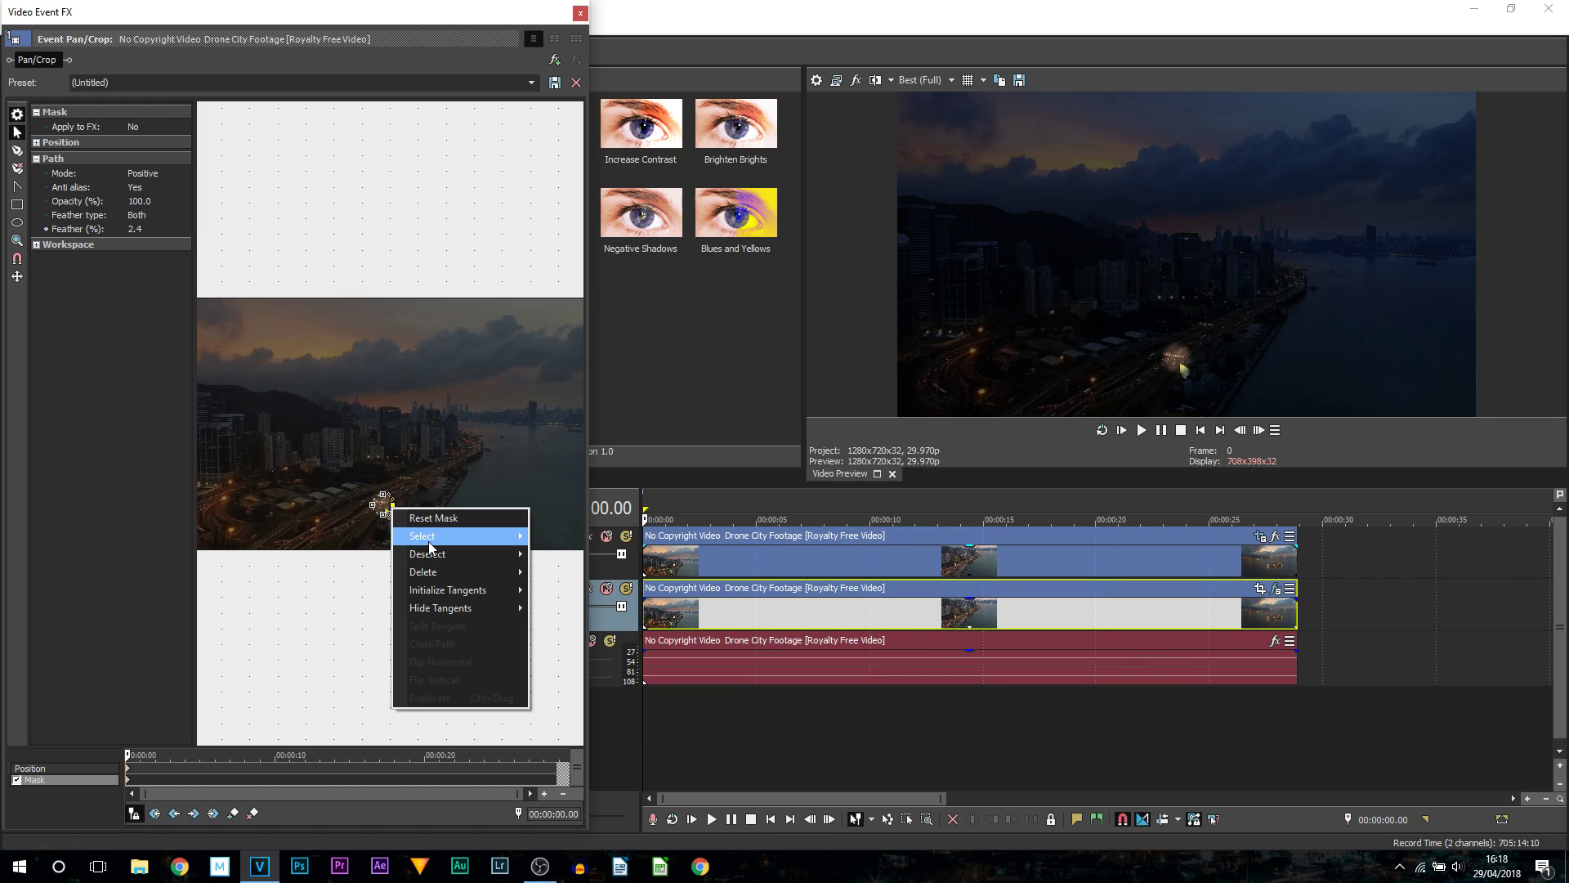
mouse_move(431, 543)
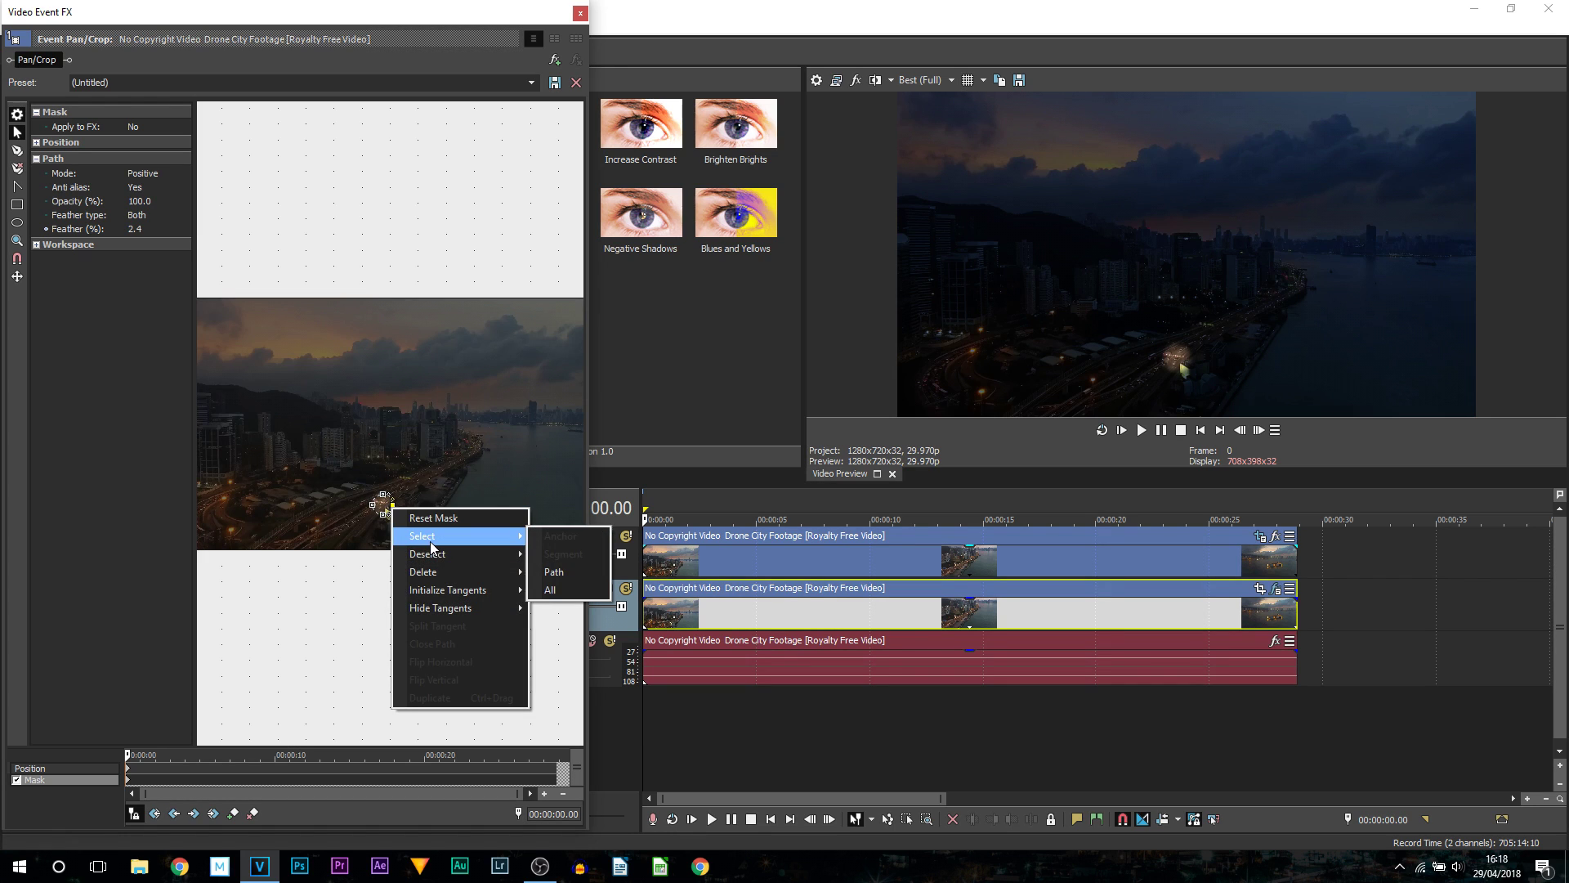
left_click(575, 565)
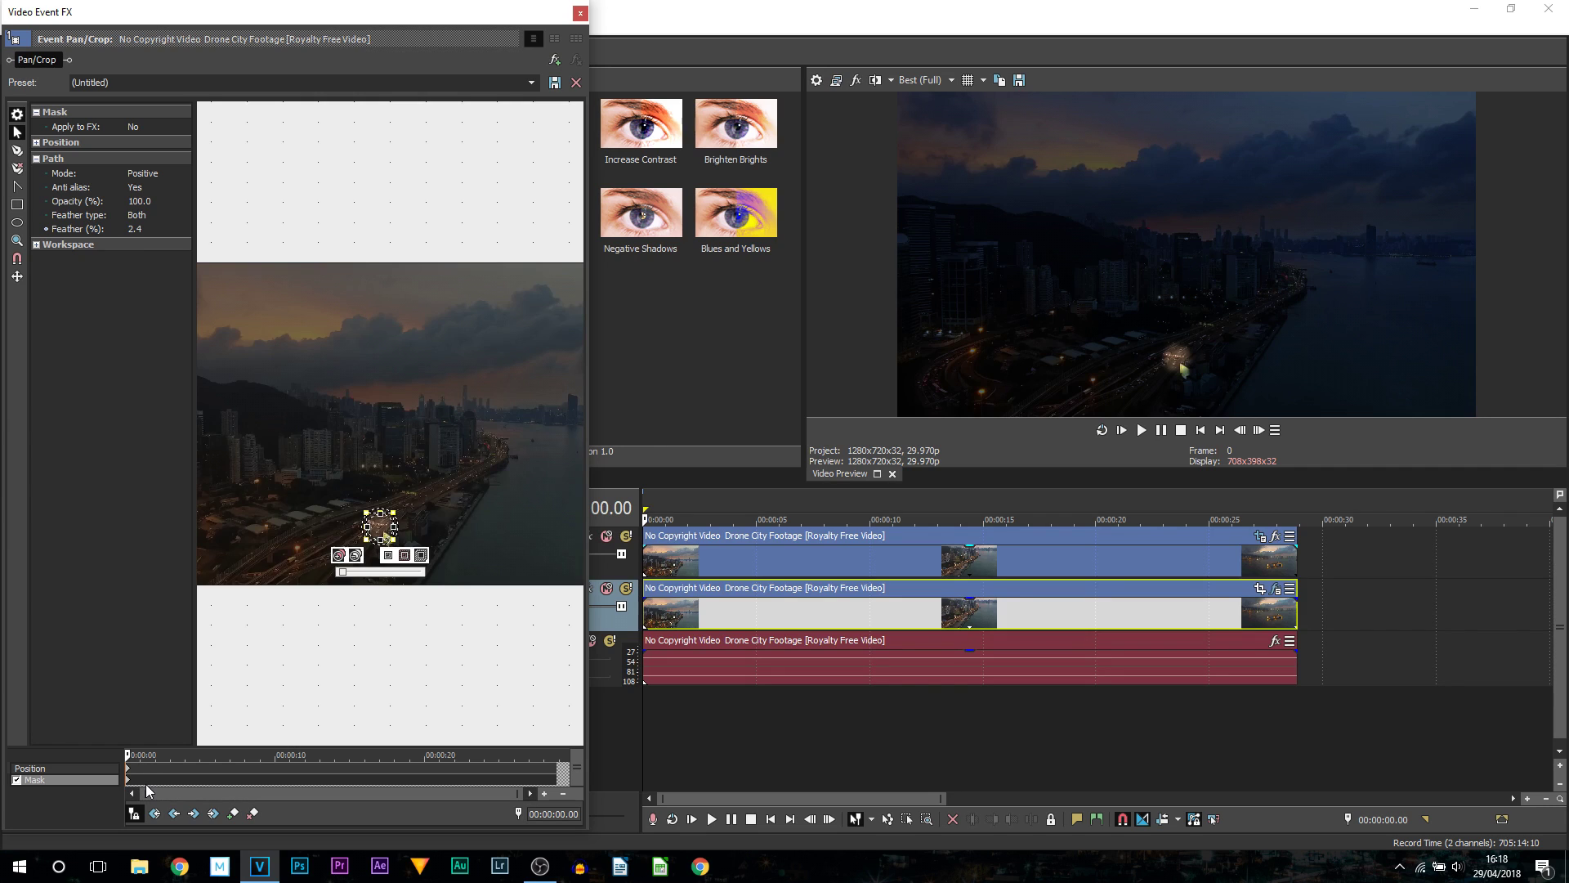
Keyframe the mask further up the highway at 00:00:02.12 and back down to its lower stretch at 00:00:04.13.
left_click(150, 790)
left_click(165, 780)
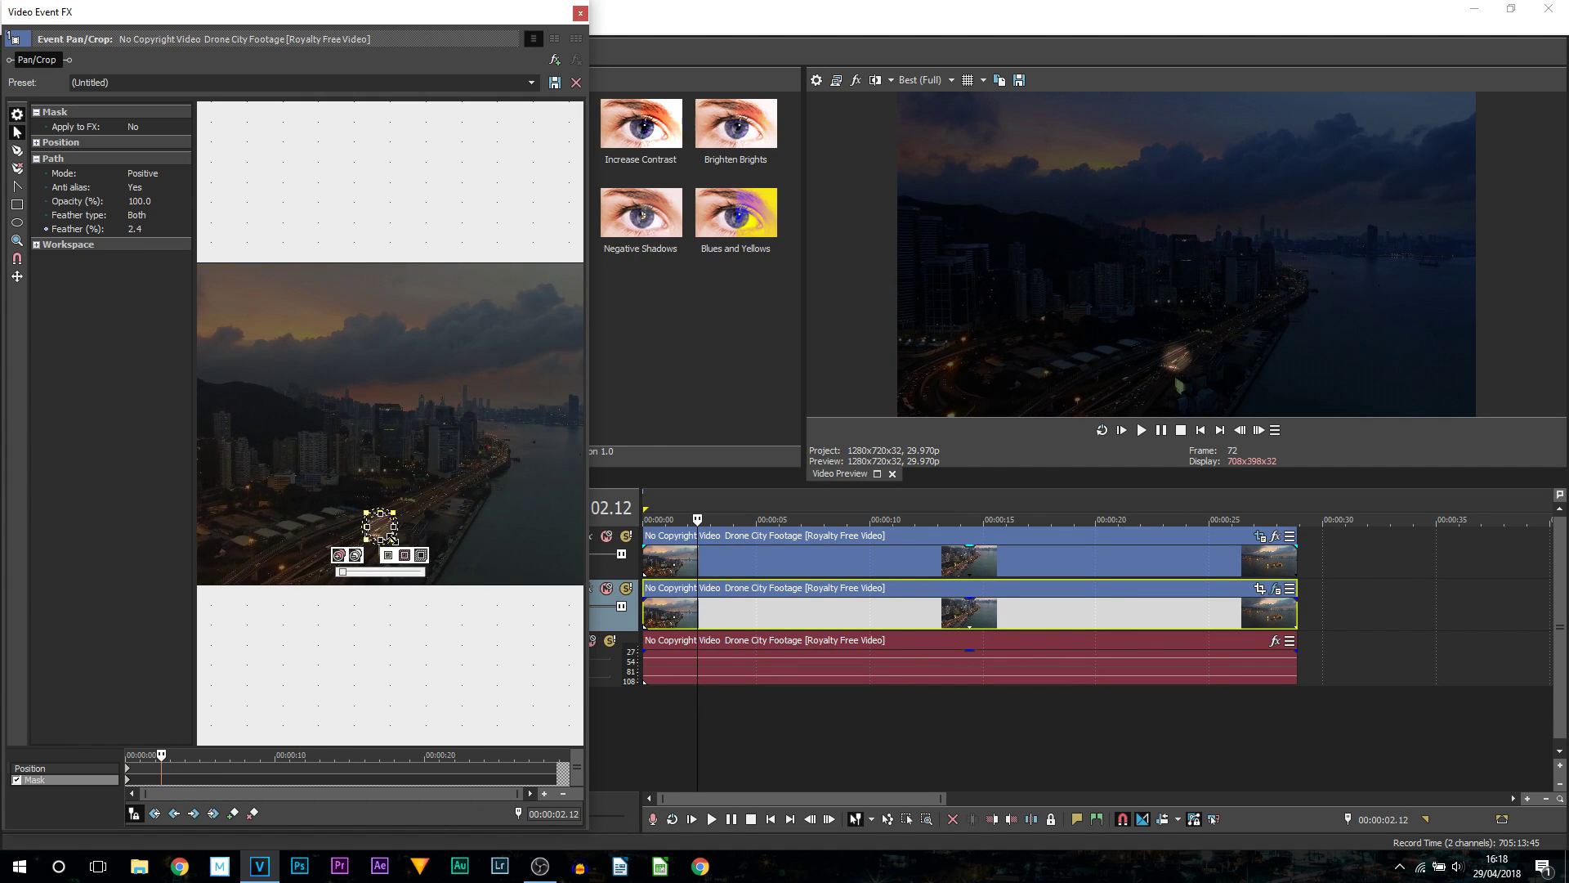
left_click_drag(381, 525, 422, 505)
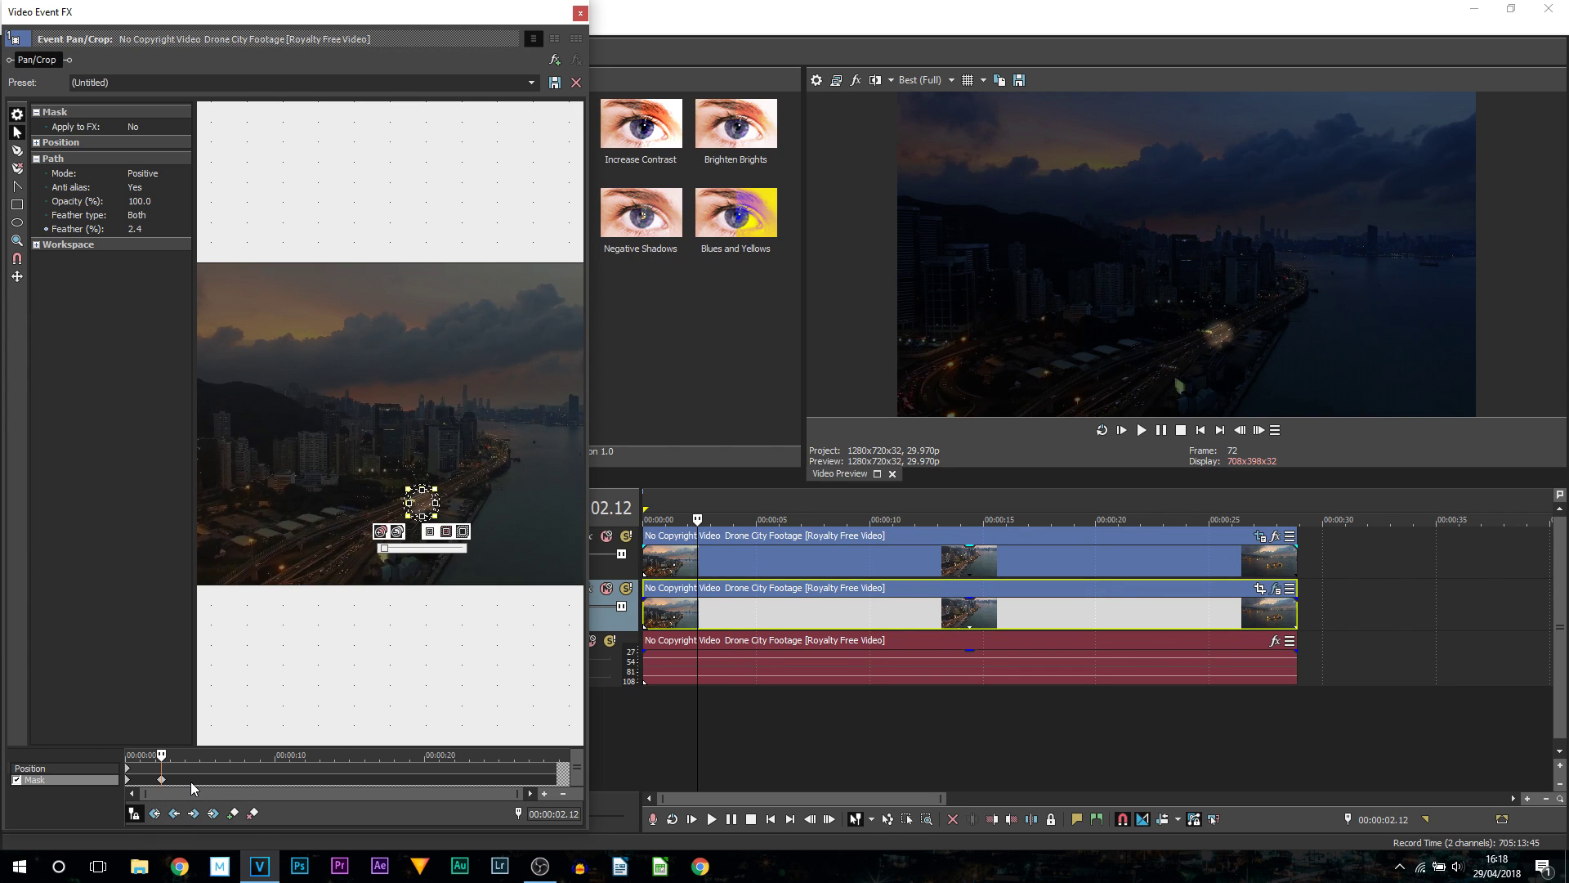
left_click(191, 781)
left_click_drag(421, 503, 363, 534)
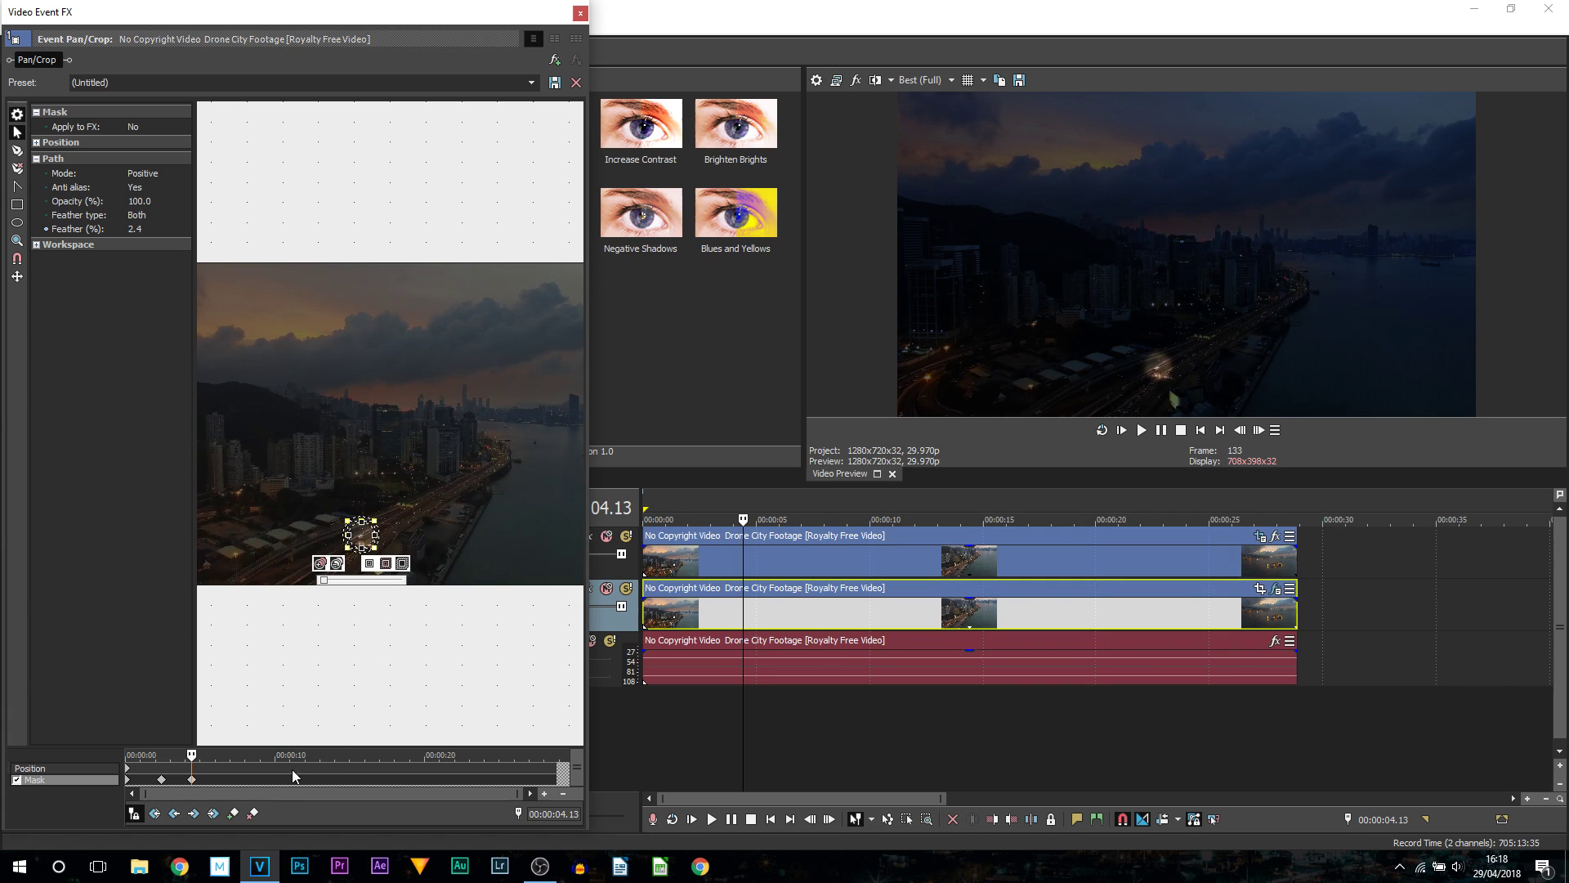
Keyframe the mask onto the shoreline highway at 00:00:08.29 and onto the tall building at 00:00:12.12.
left_click(231, 783)
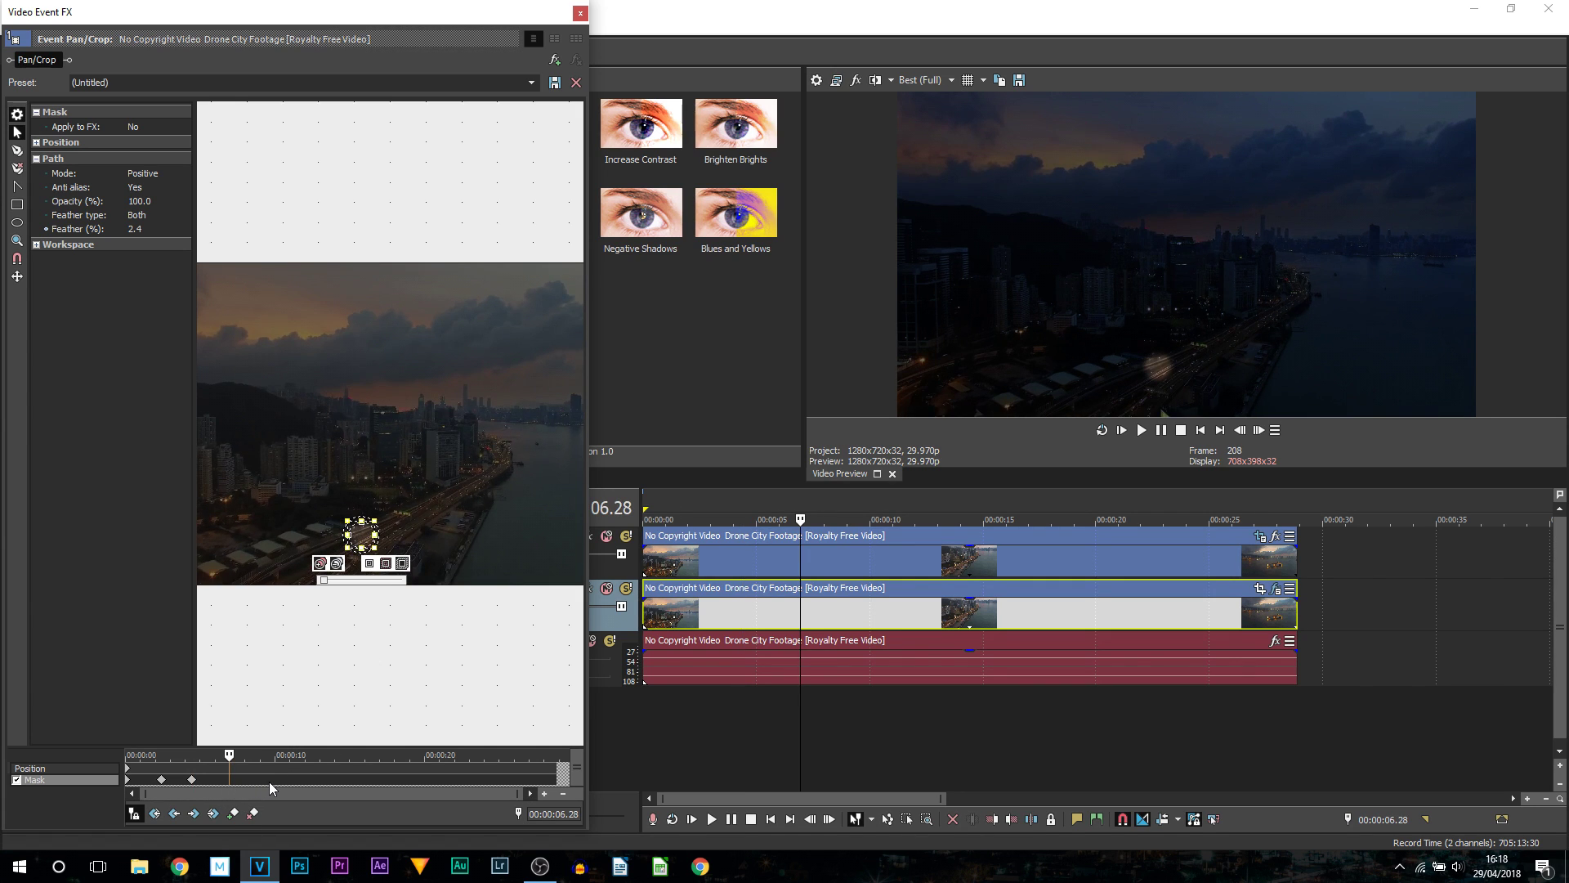
left_click(259, 782)
left_click_drag(362, 531, 465, 383)
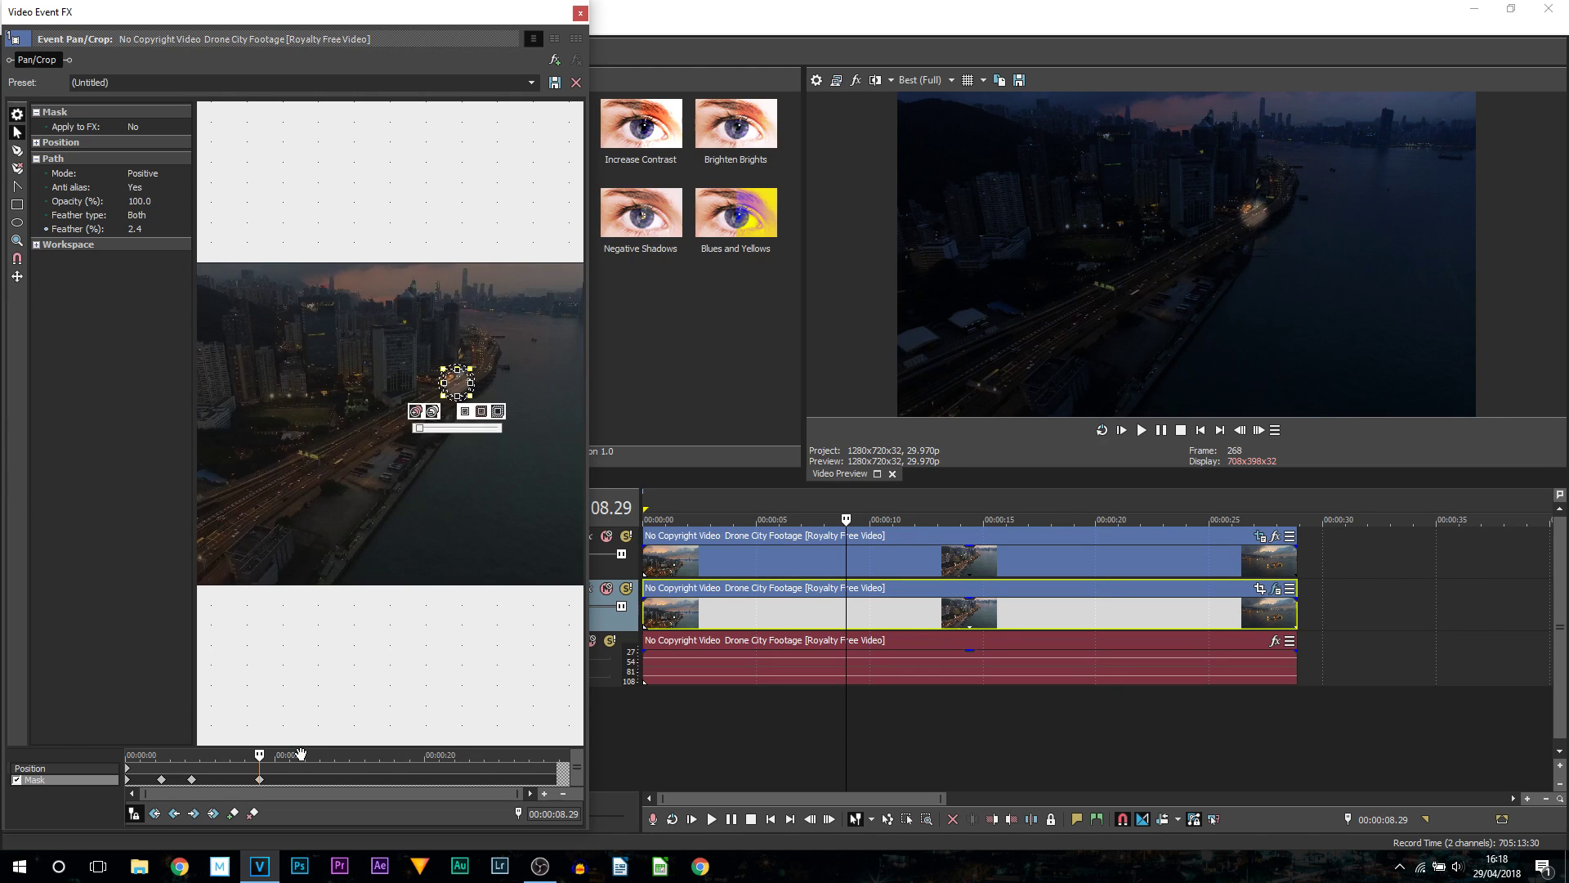
left_click(311, 783)
left_click_drag(449, 394, 352, 402)
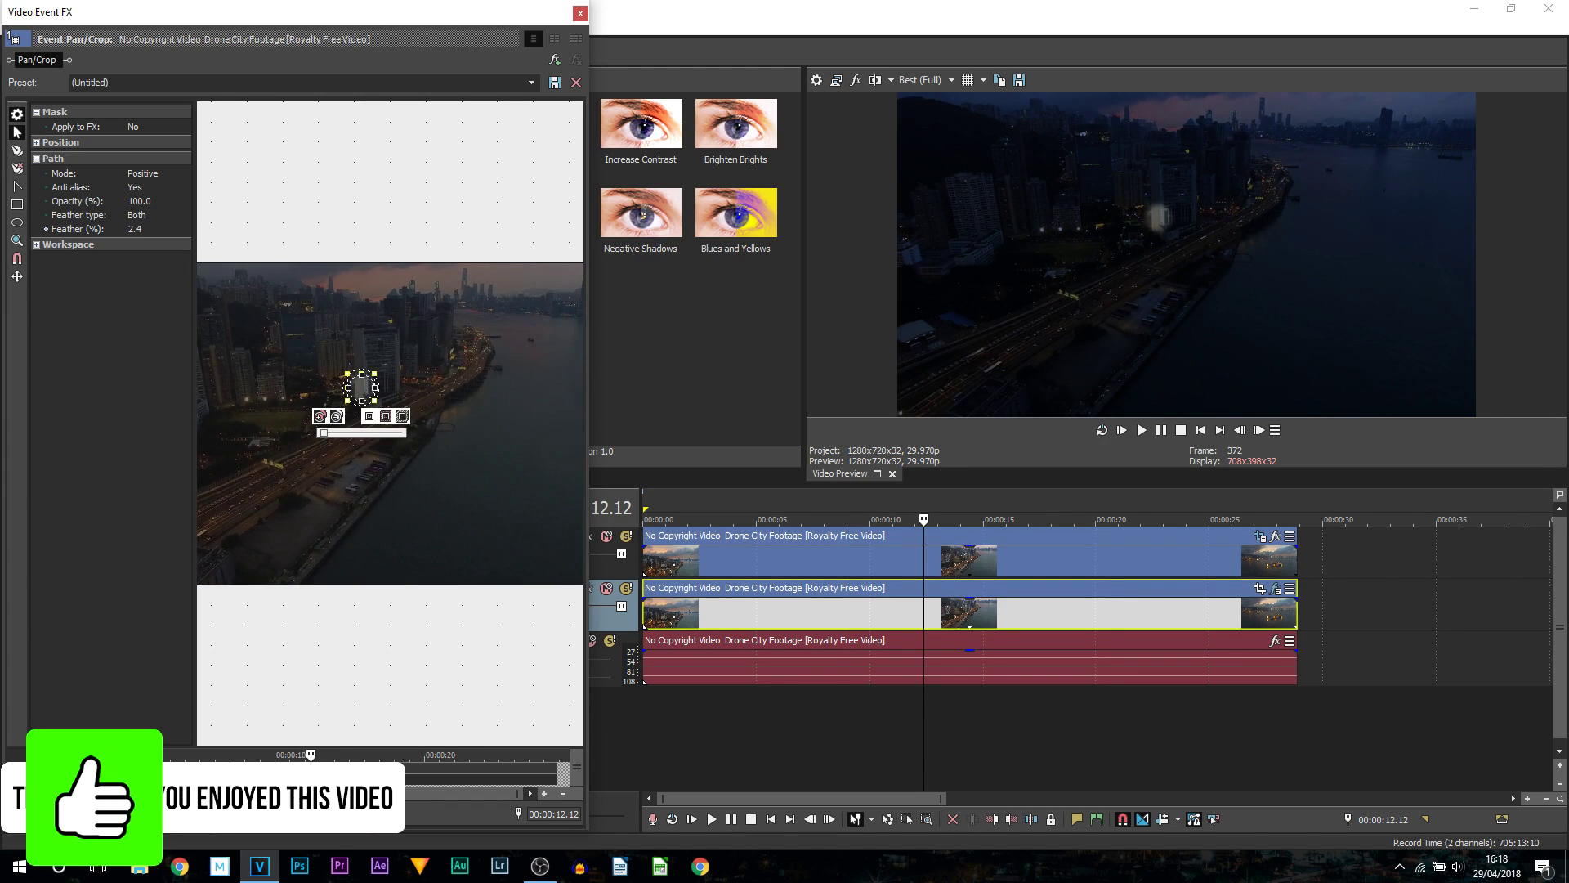
Keyframe the mask onto the lower-left highway at 00:00:15.17 and closer to the image's lower-left corner at 00:00:17.22.
left_click(340, 780)
left_click(358, 780)
left_click_drag(362, 388, 238, 489)
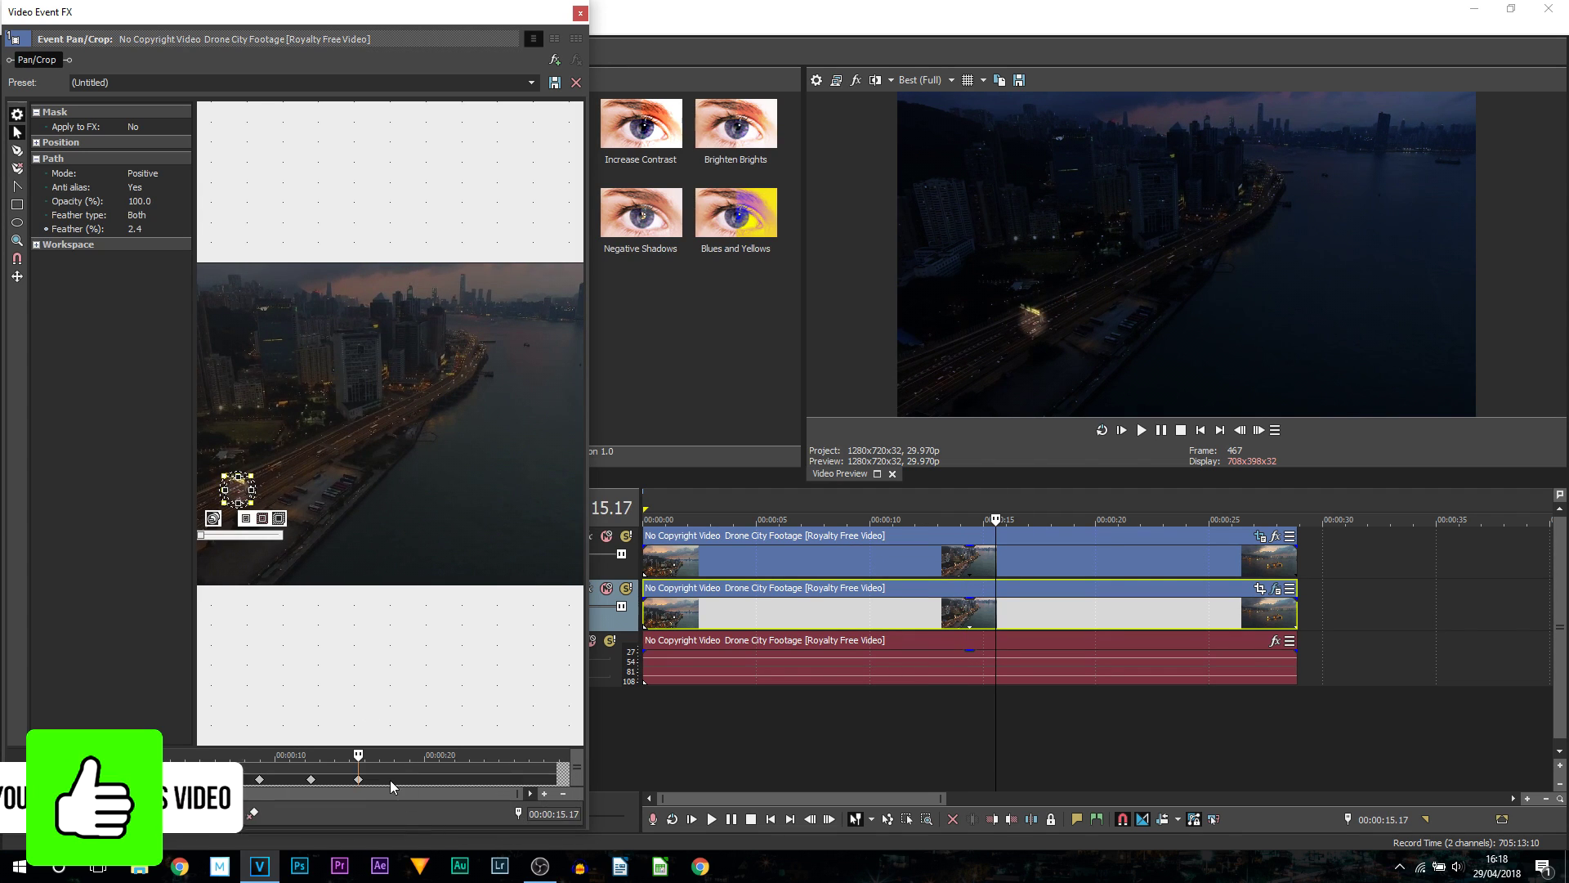
left_click(389, 781)
scroll(364, 519, "down", 3)
left_click_drag(288, 468, 233, 499)
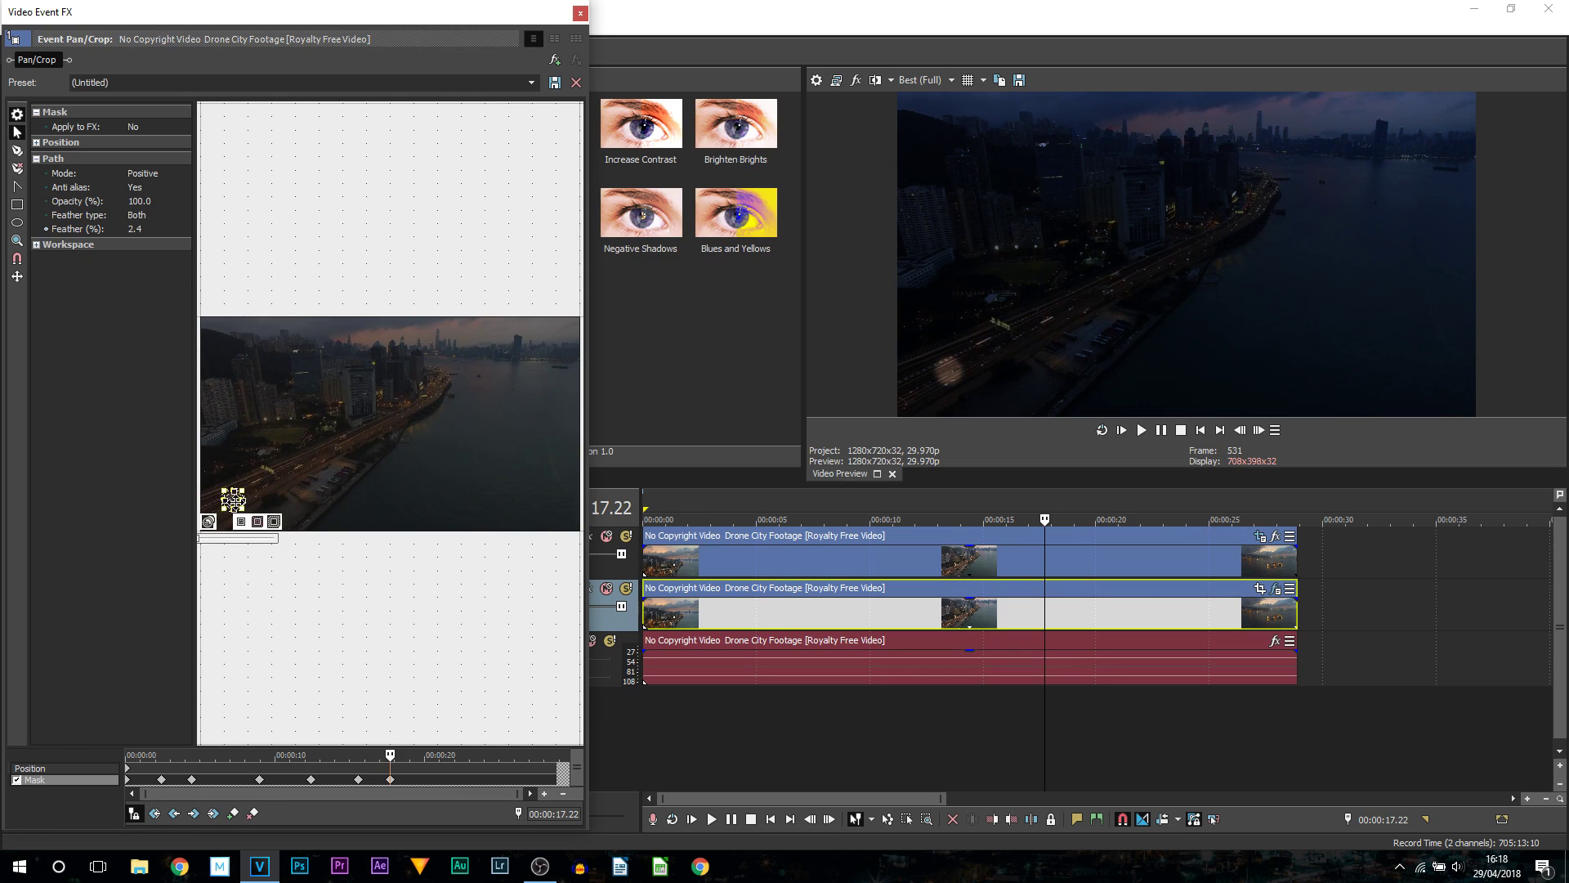
left_click(580, 14)
Play back the footage from the start and scrub through it to check the moving spotlight.
left_click(646, 560)
left_click(1122, 430)
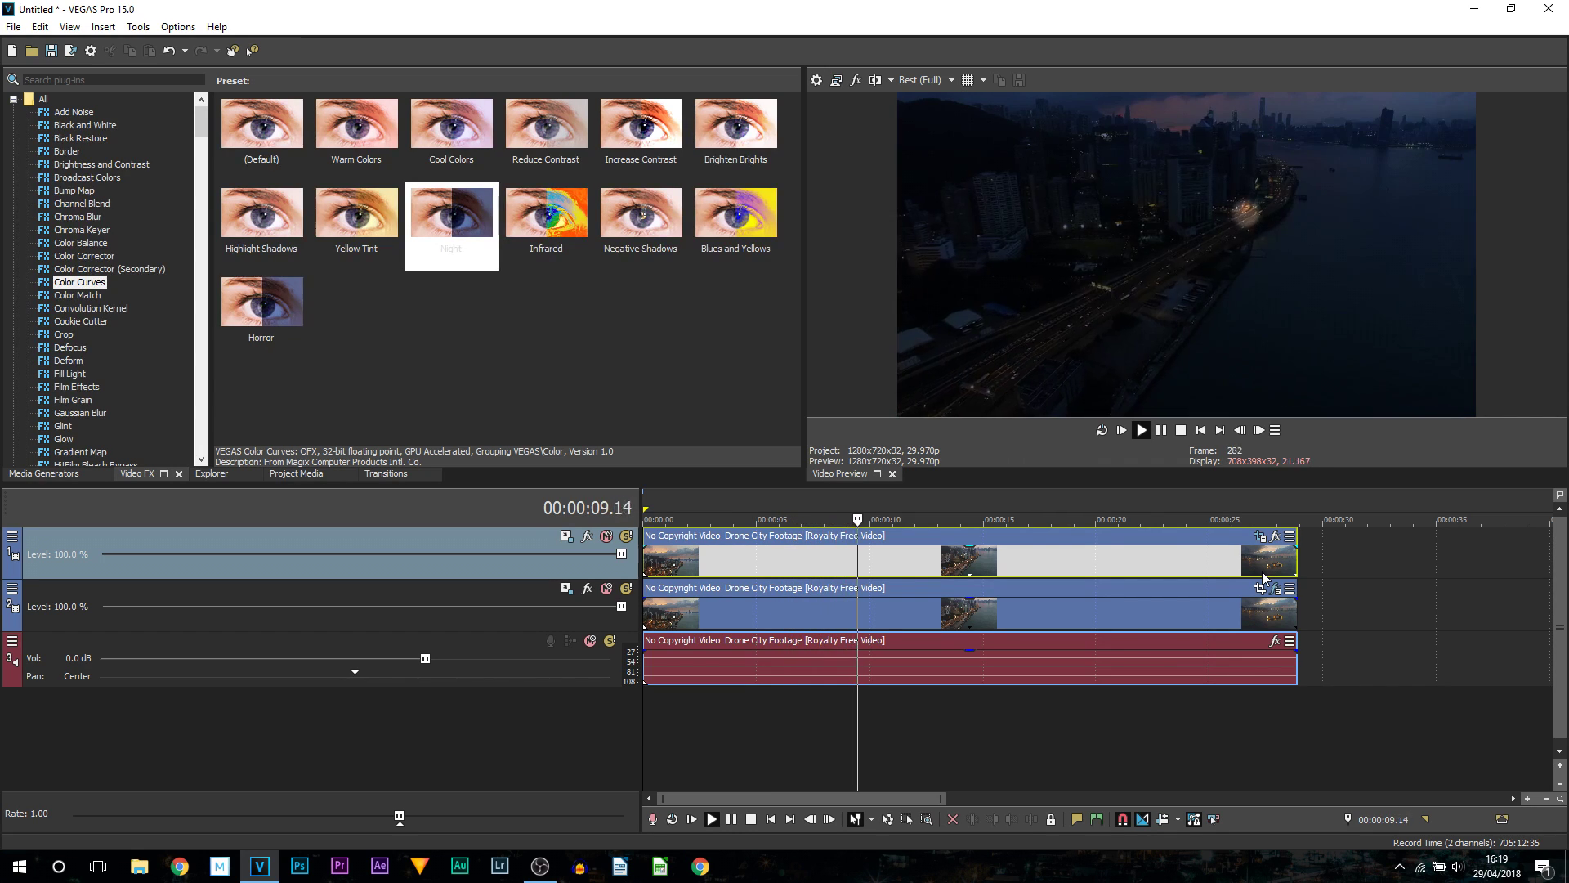
left_click(1047, 613)
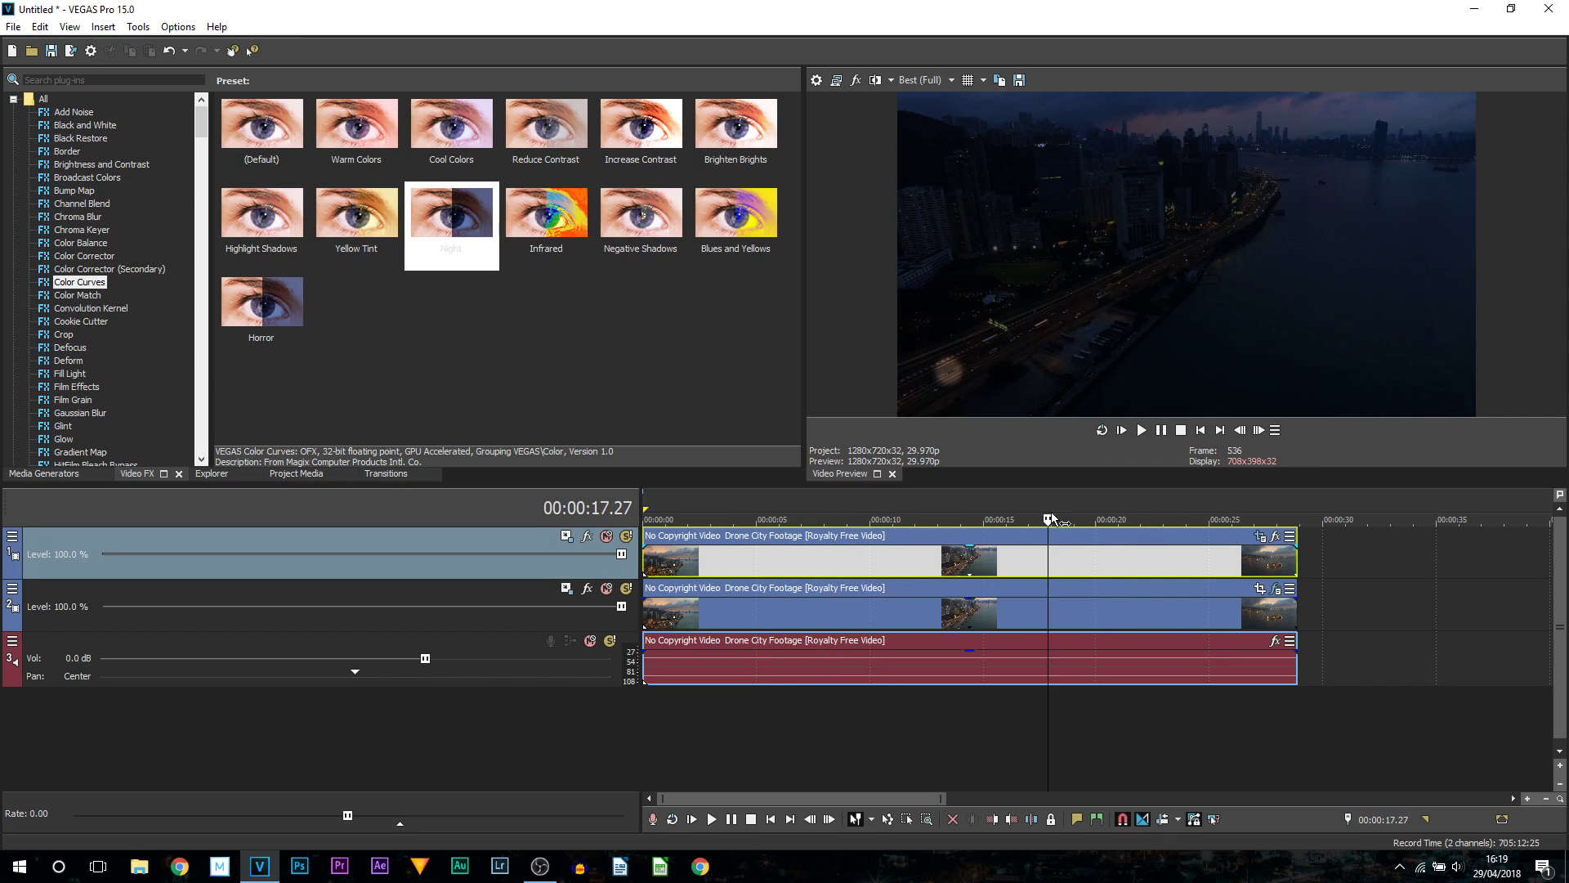
left_click_drag(1048, 556, 912, 570)
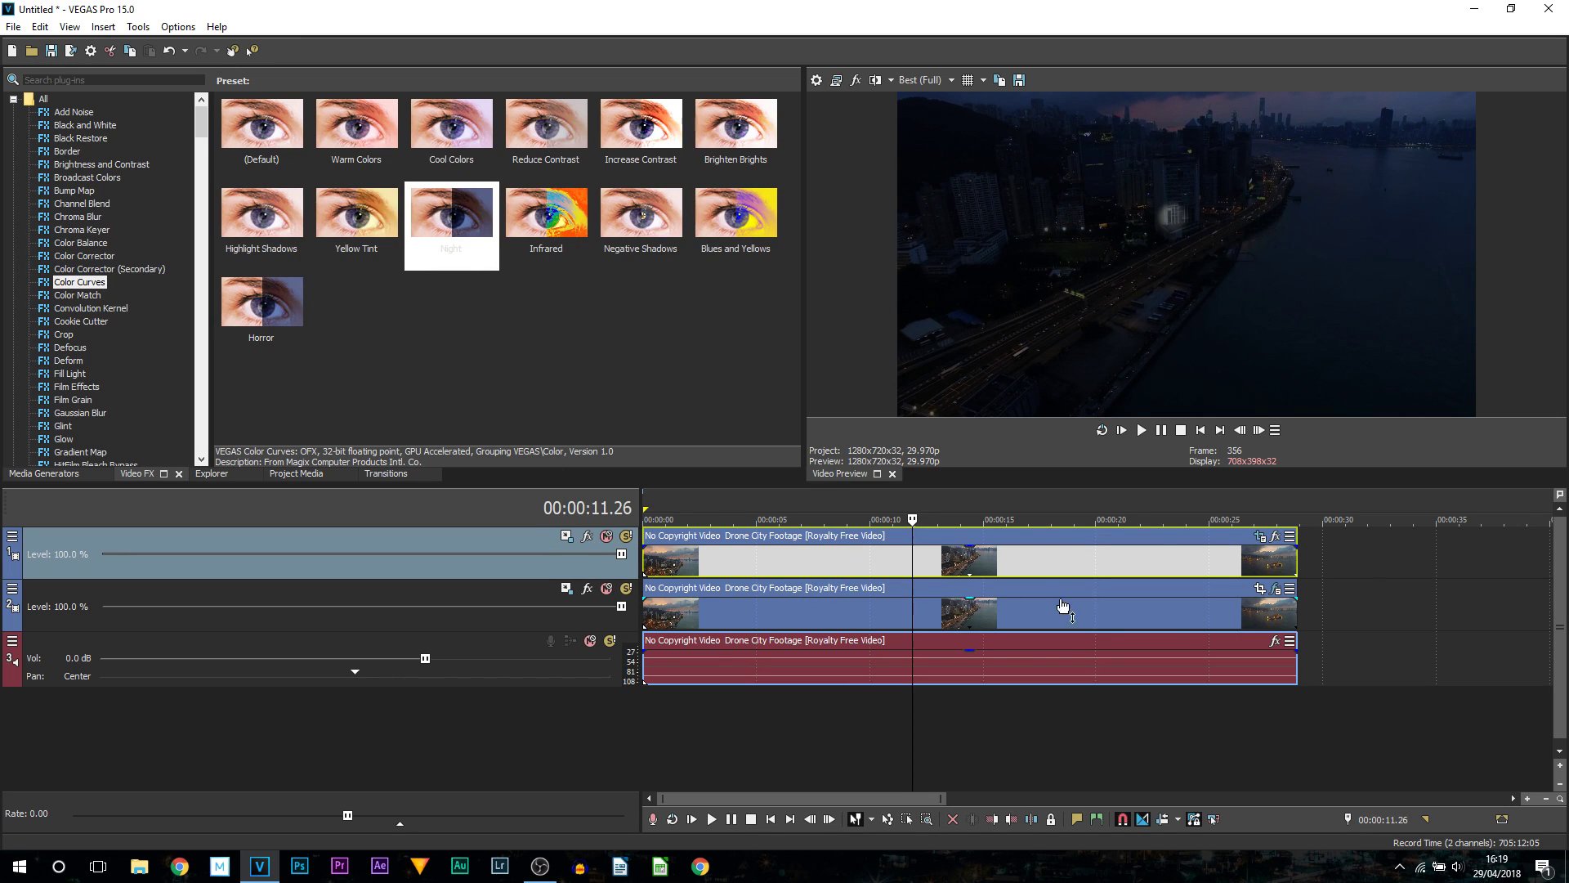
left_click(694, 565)
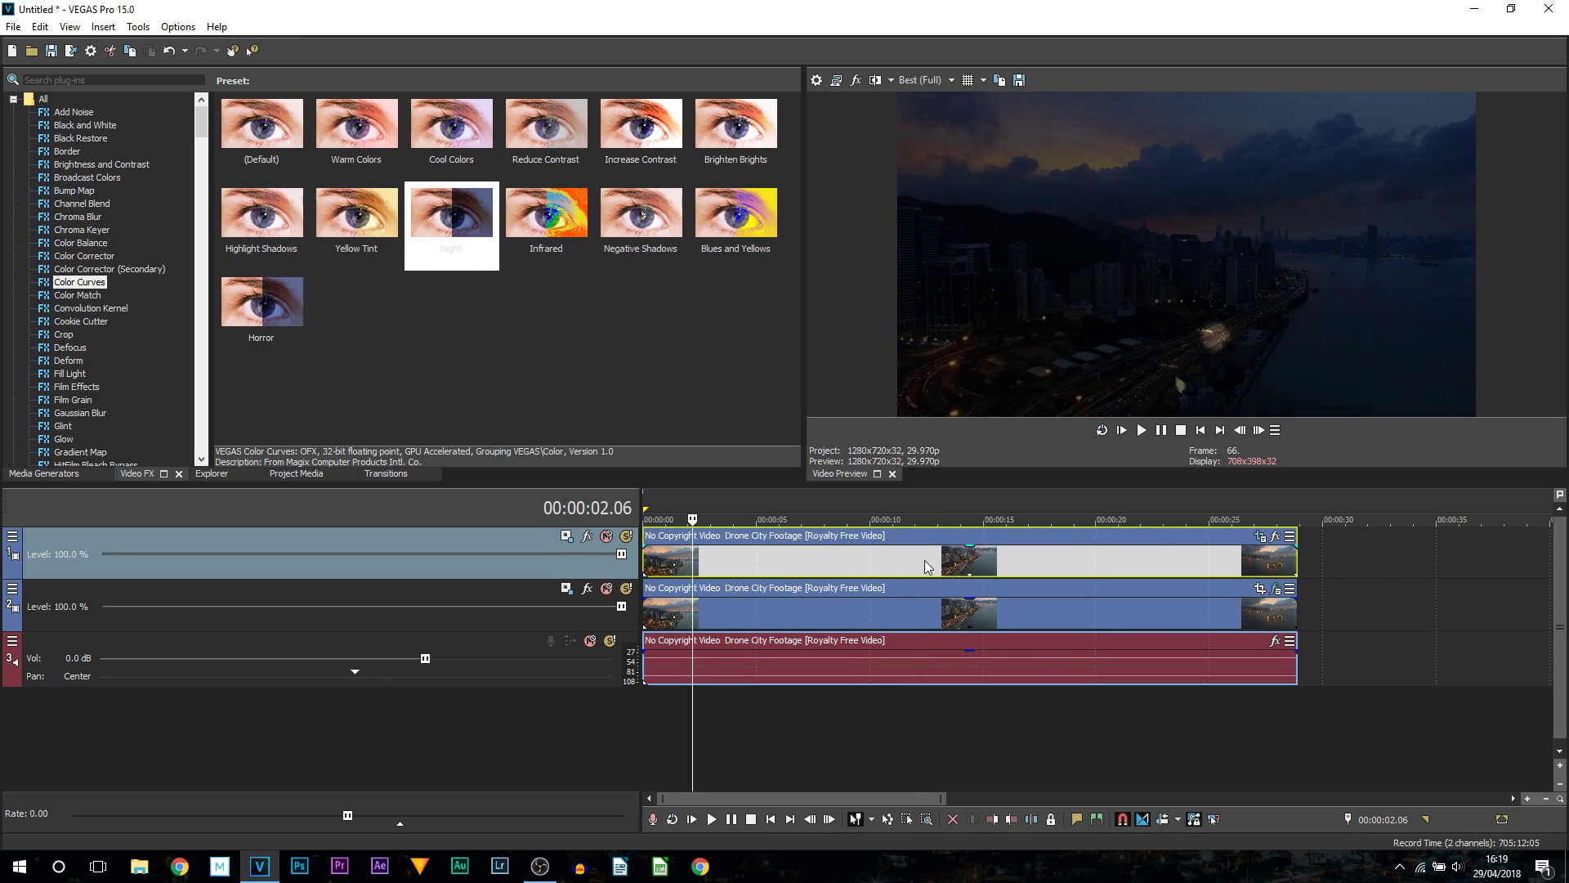
left_click(785, 567)
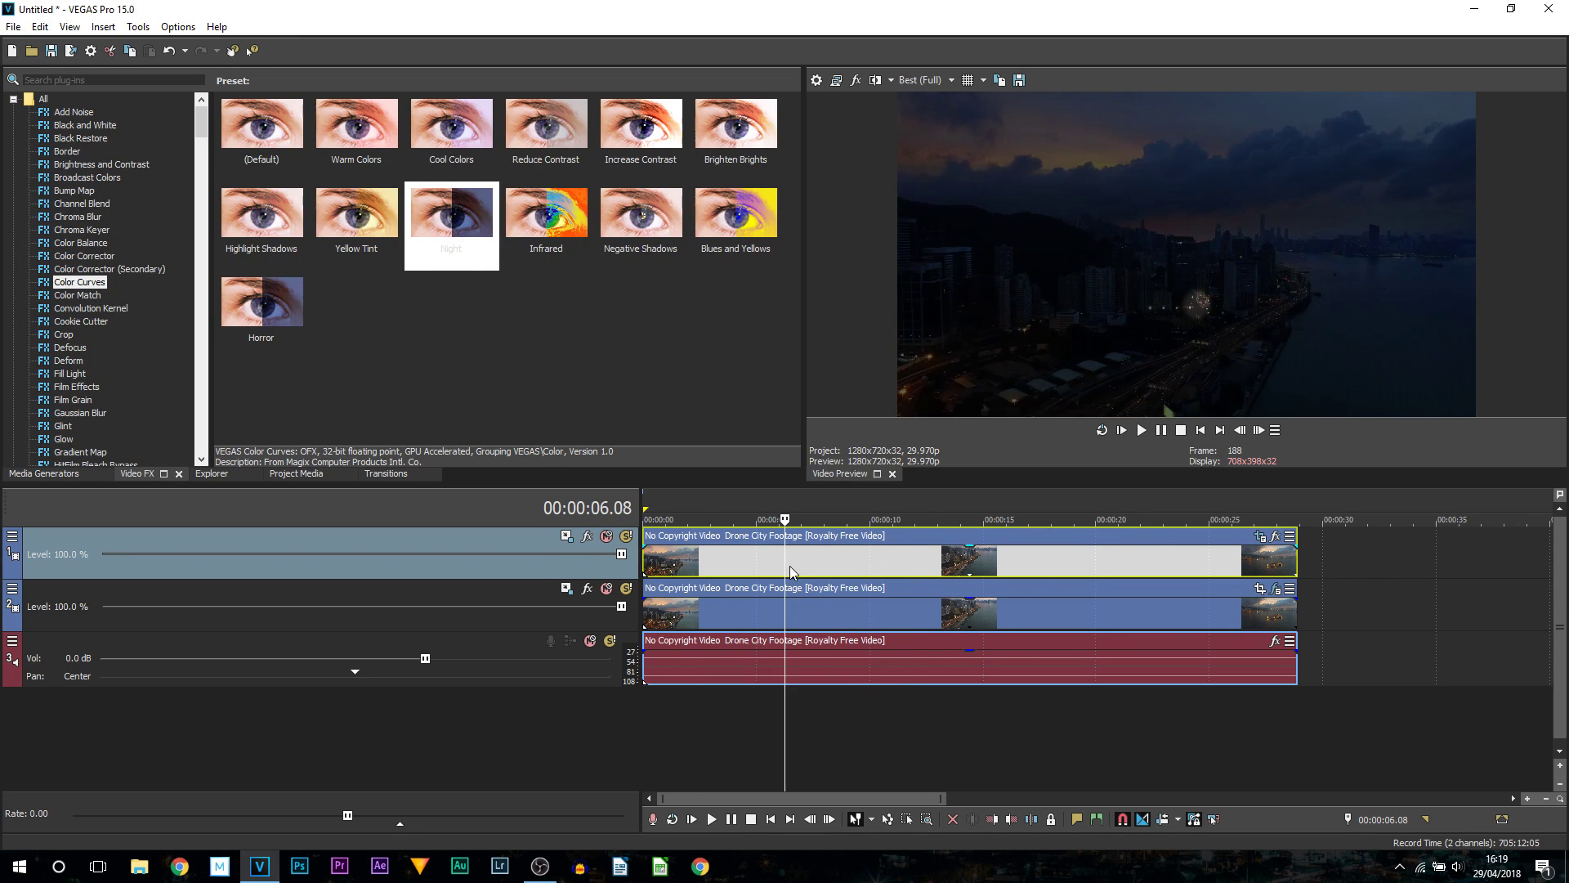
Apply the Brightness and Contrast Brighter preset to the upper clip, with brightness at 0.197 and contrast at 0.293.
left_click(122, 165)
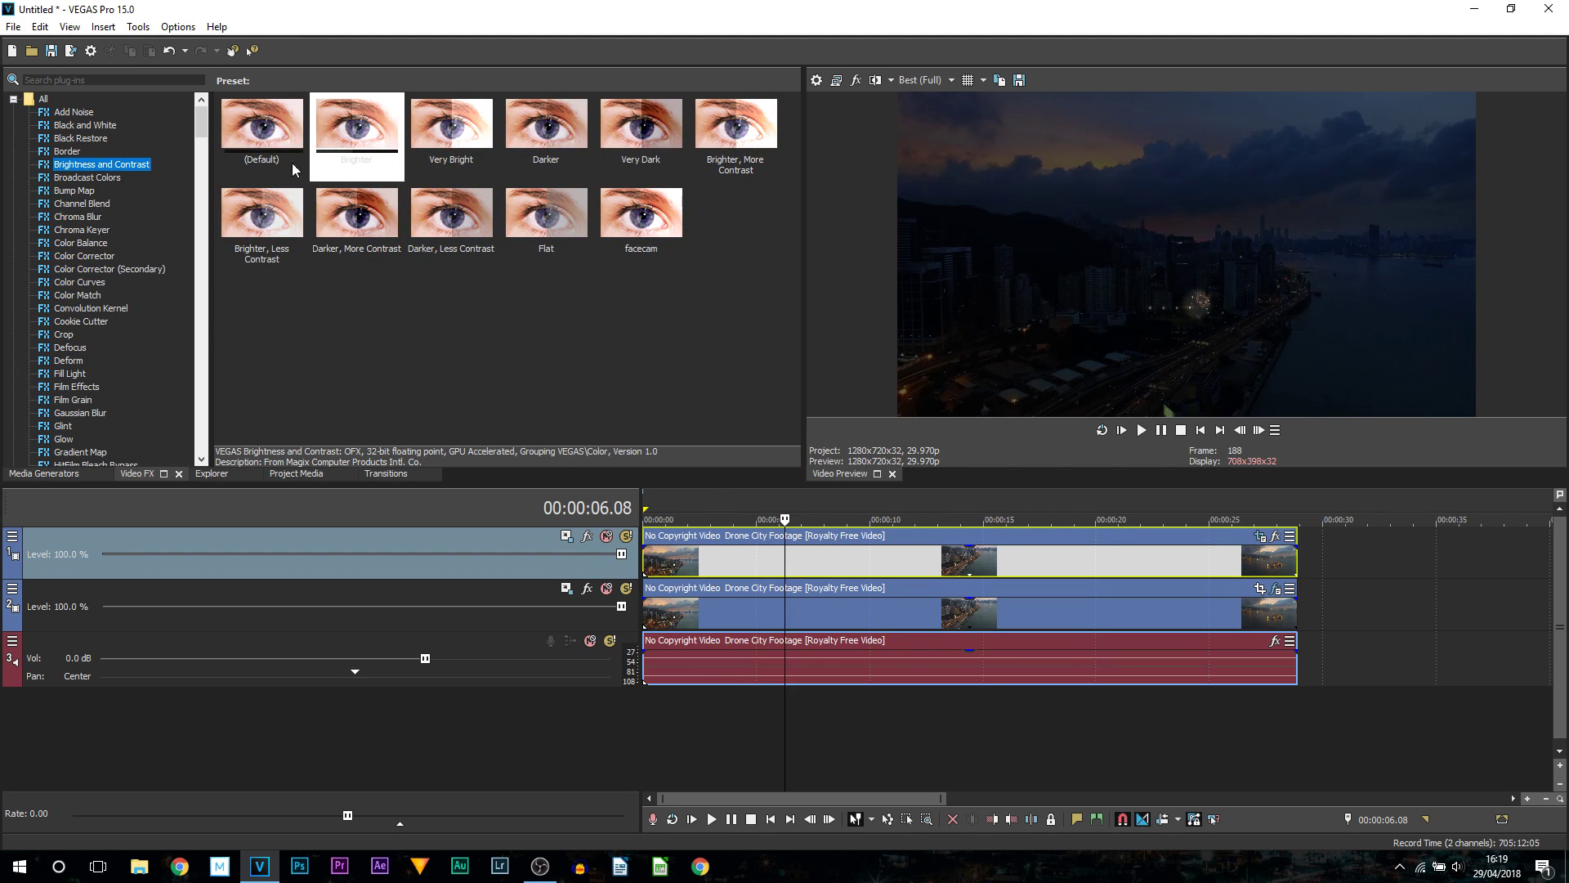
left_click_drag(356, 127, 779, 555)
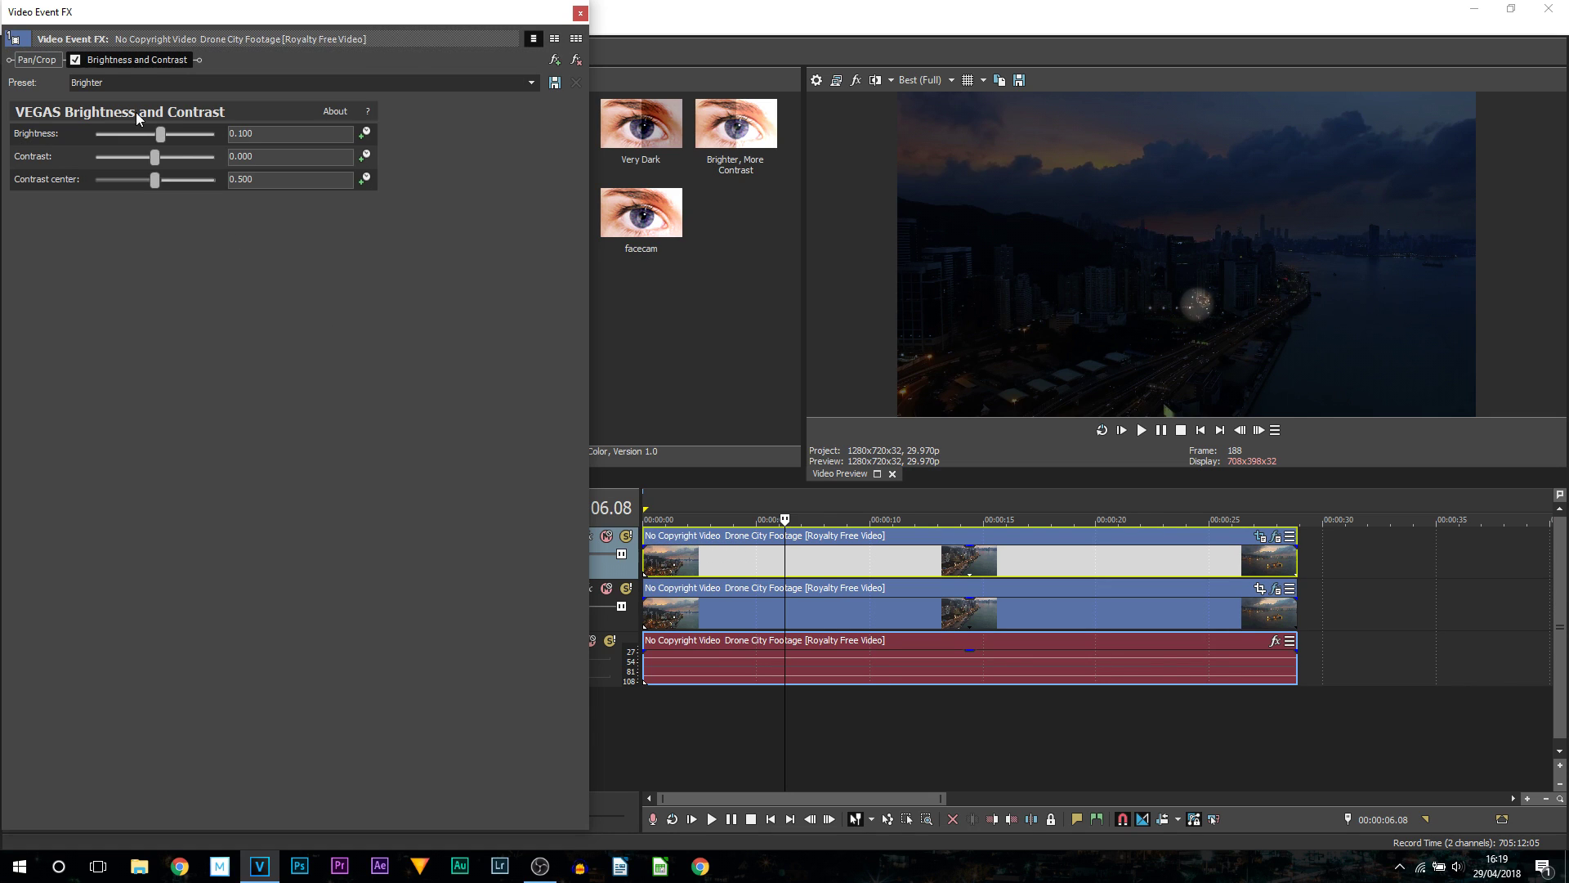
left_click_drag(164, 143, 184, 143)
left_click_drag(154, 166, 174, 166)
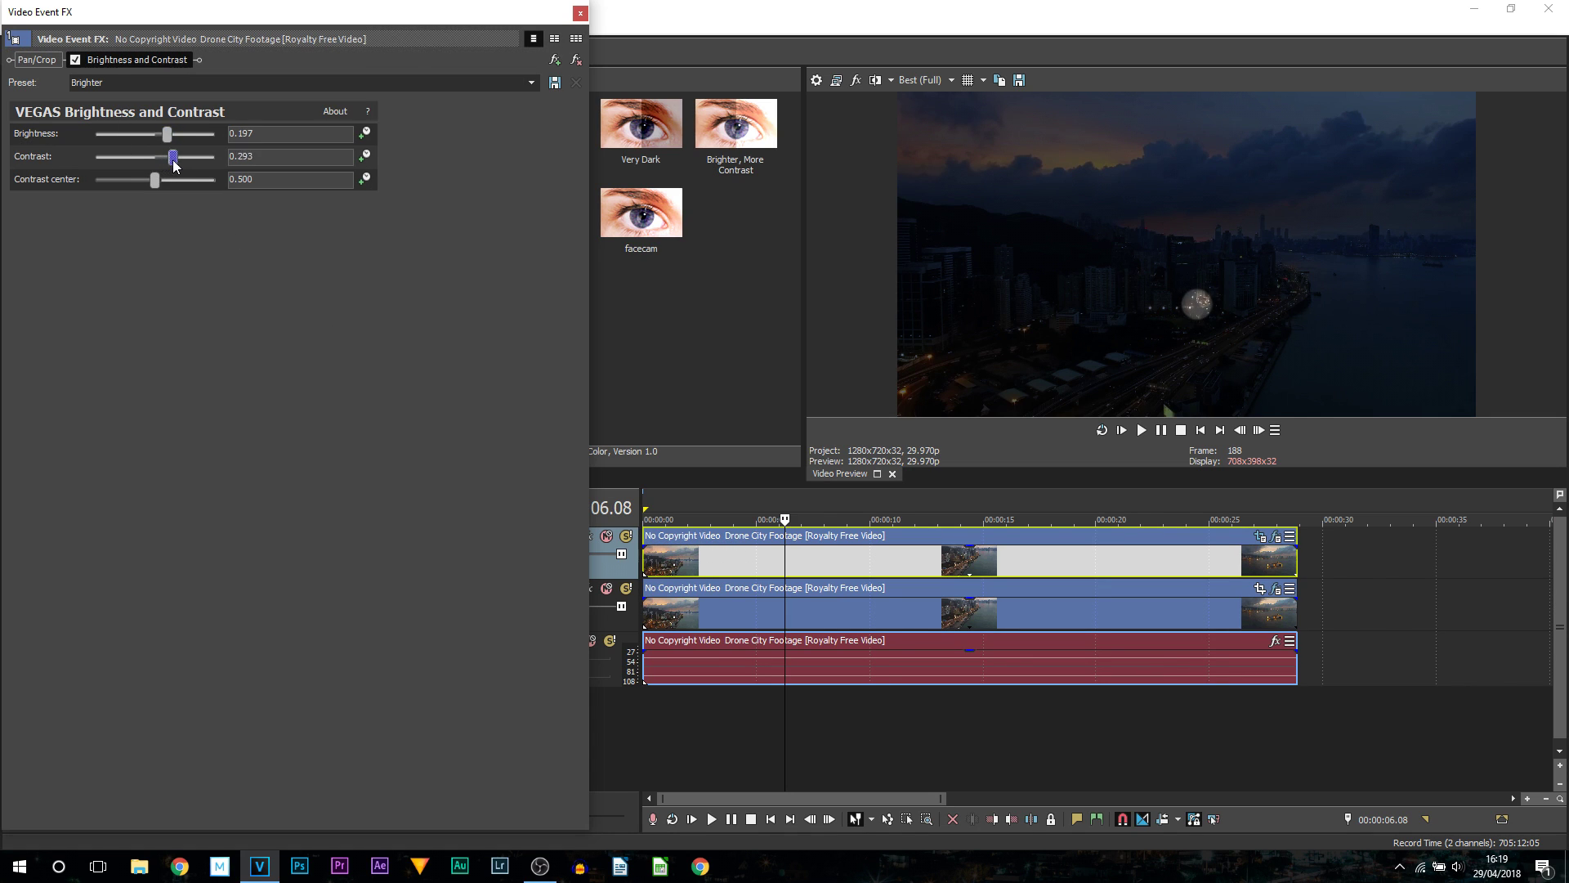